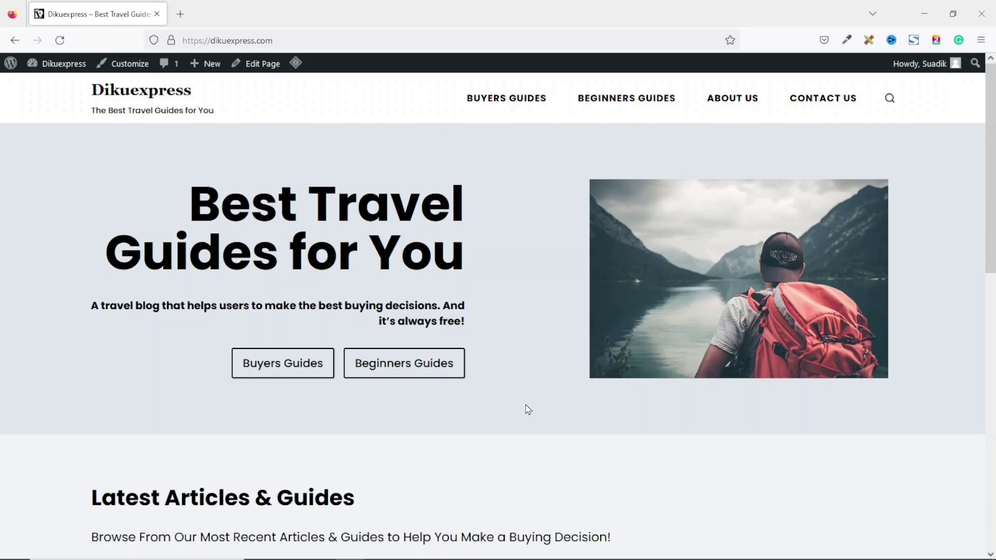
- From the Dashboard, go to Plugins > Add New and search for 'rank math'
scroll(525, 405, down, 5)
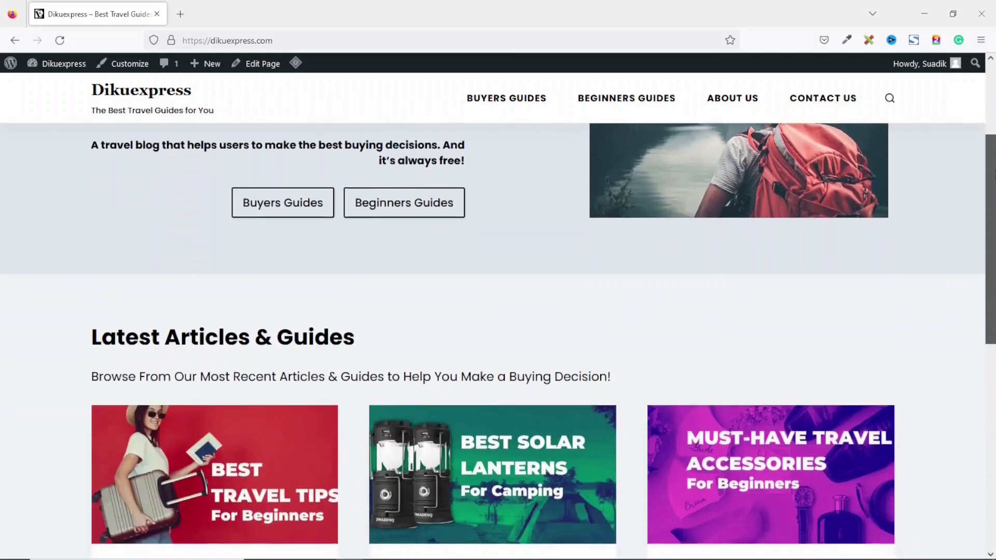
scroll(492, 337, down, 6)
drag(992, 355, 985, 104)
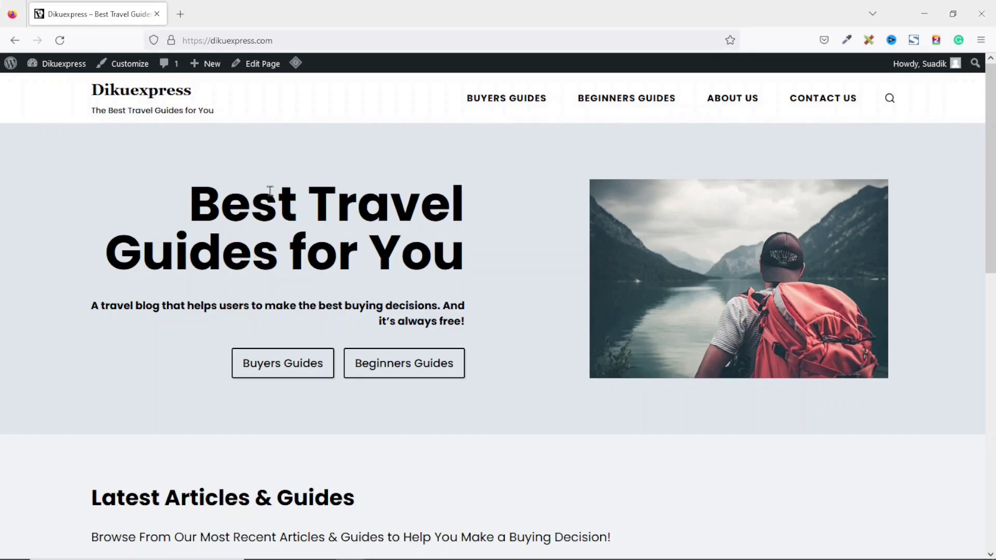
mouse_move(64, 69)
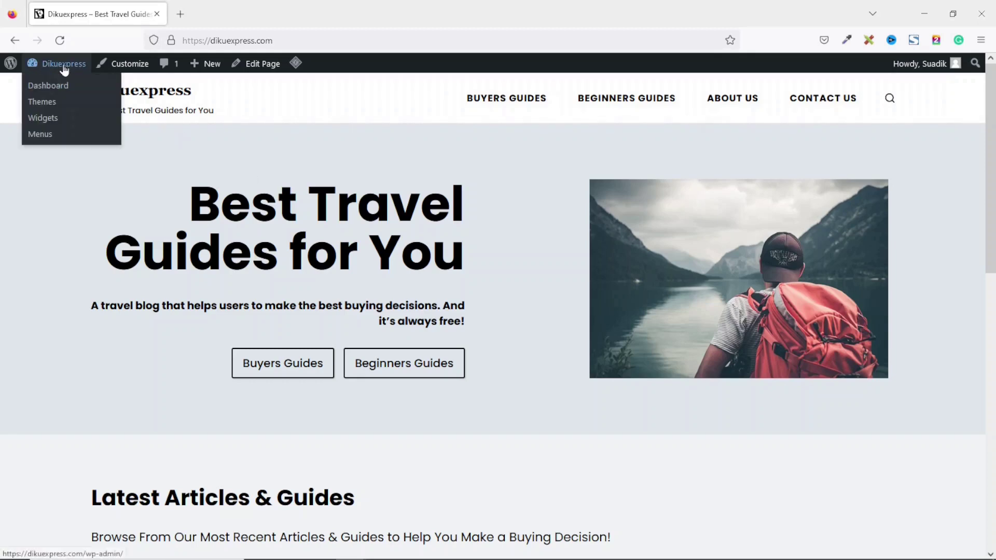
click(51, 87)
mouse_move(40, 304)
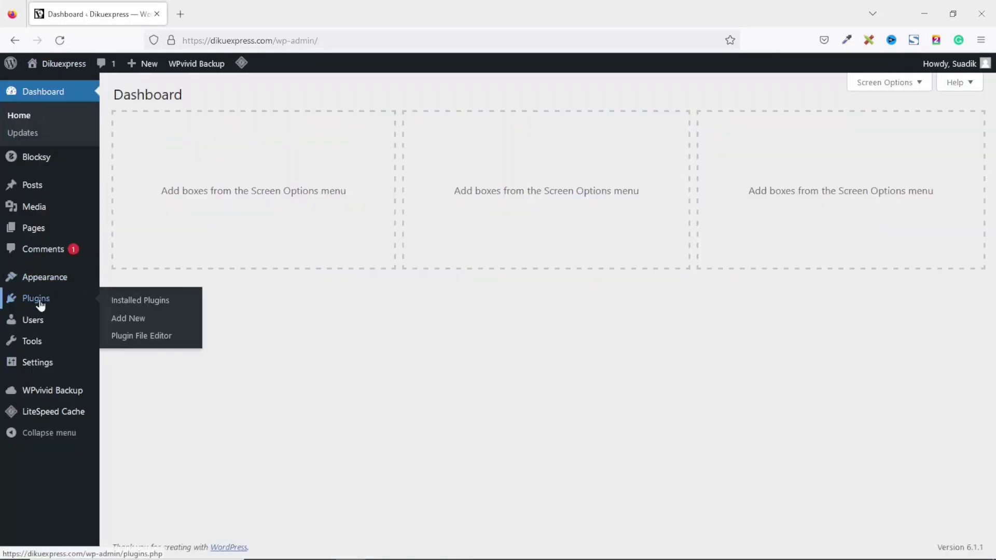
click(128, 322)
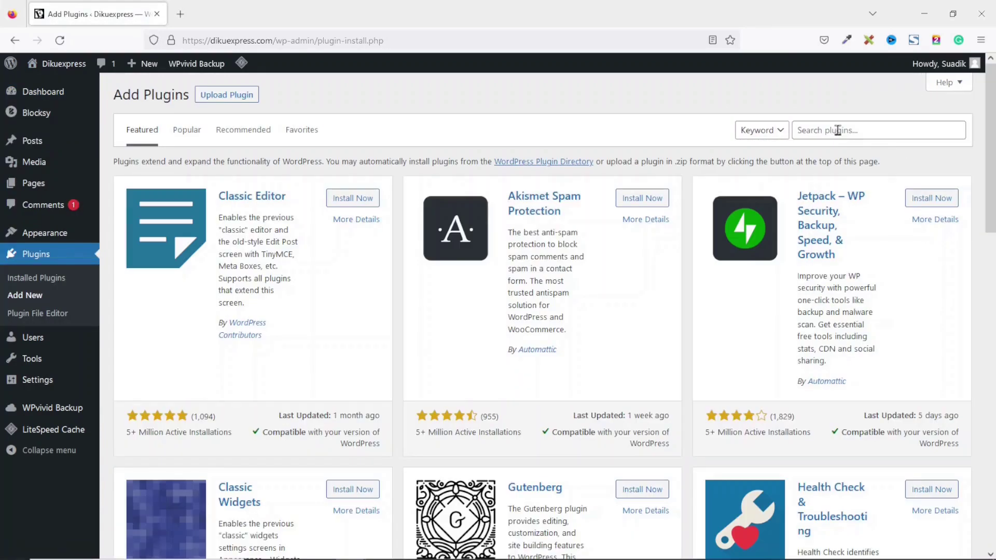
click(839, 129)
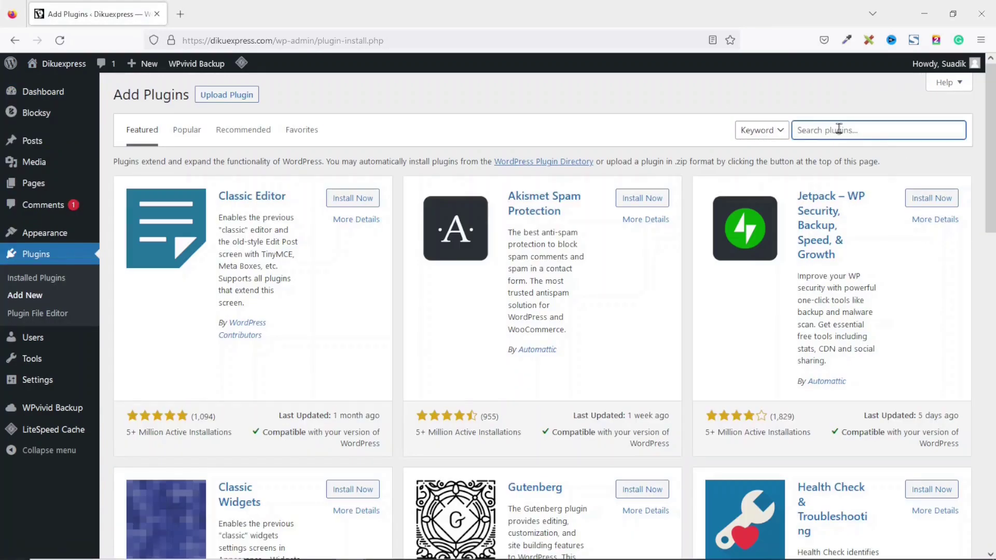
text(rank math)
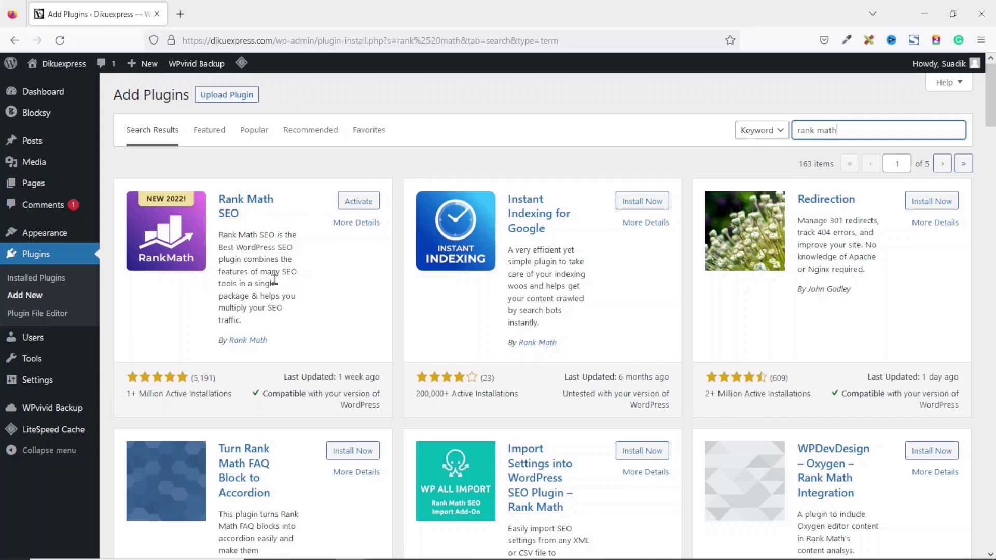
- Activate Rank Math SEO and open its Setup Wizard from the Rank Math Dashboard
click(359, 201)
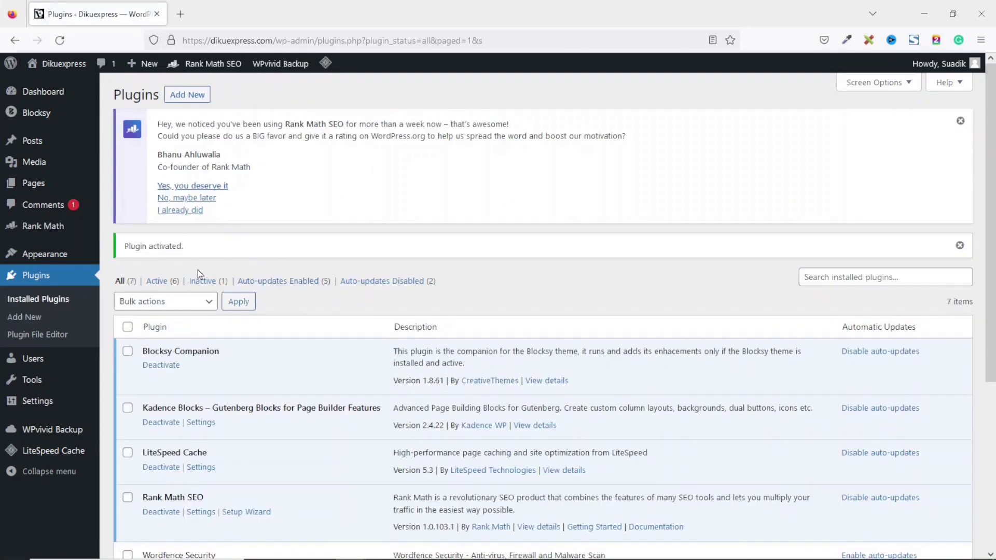
mouse_move(218, 71)
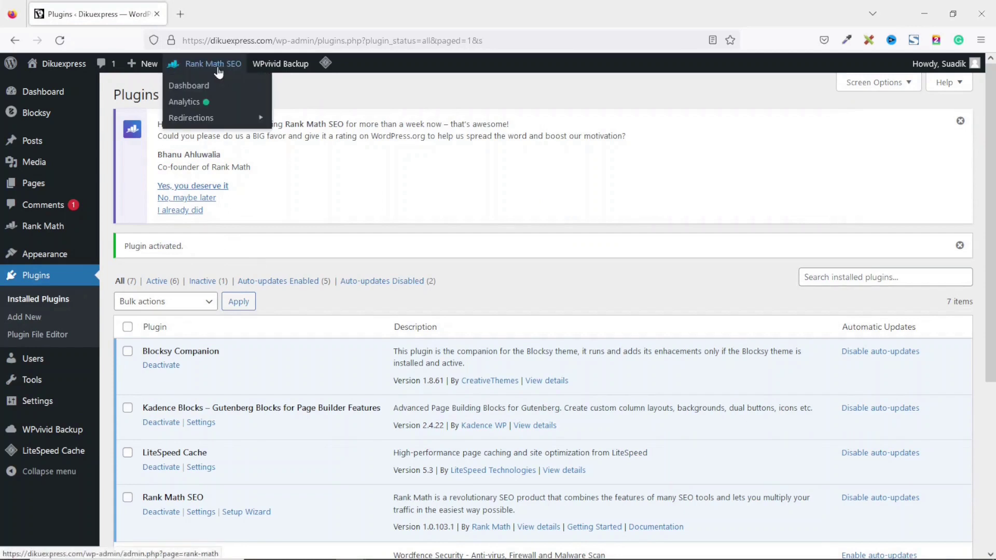
mouse_move(45, 229)
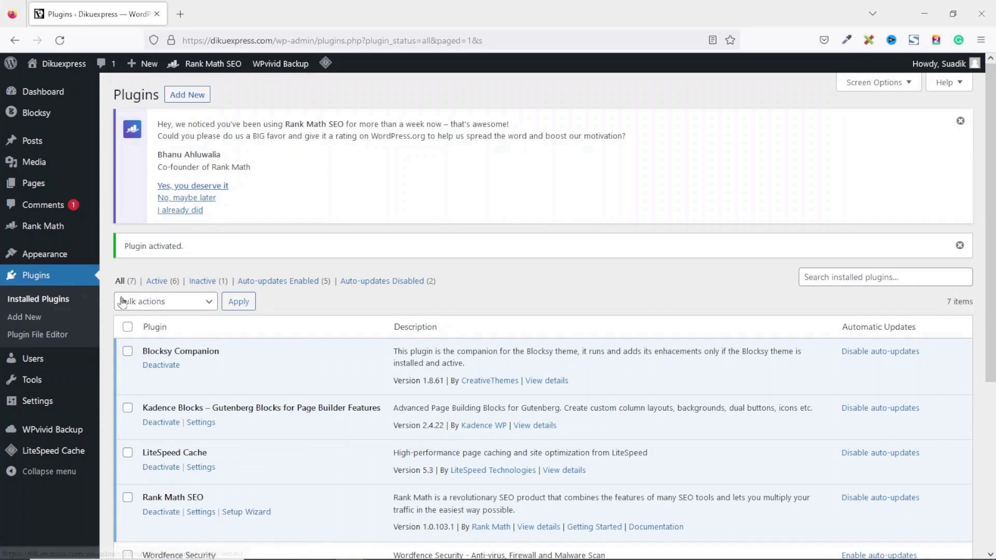
click(139, 231)
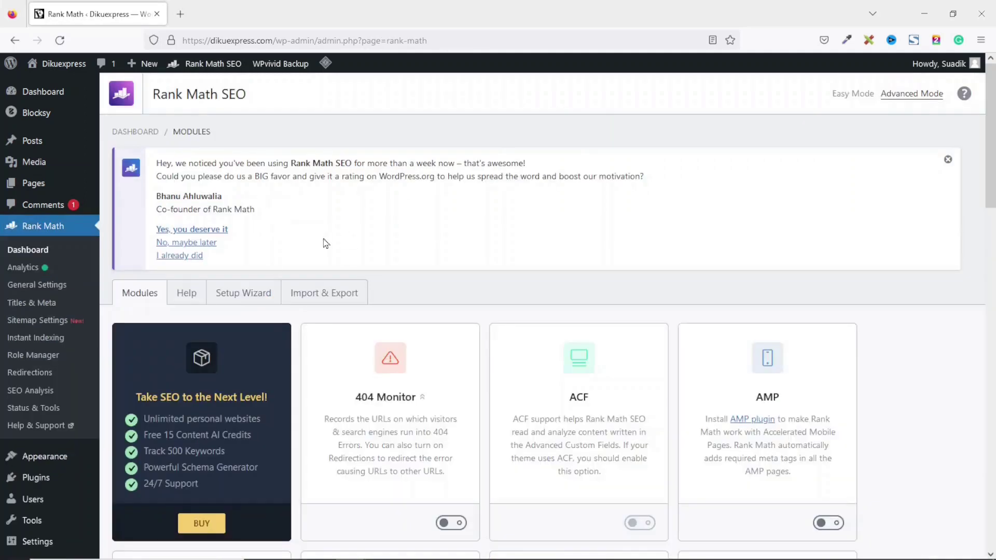
click(242, 301)
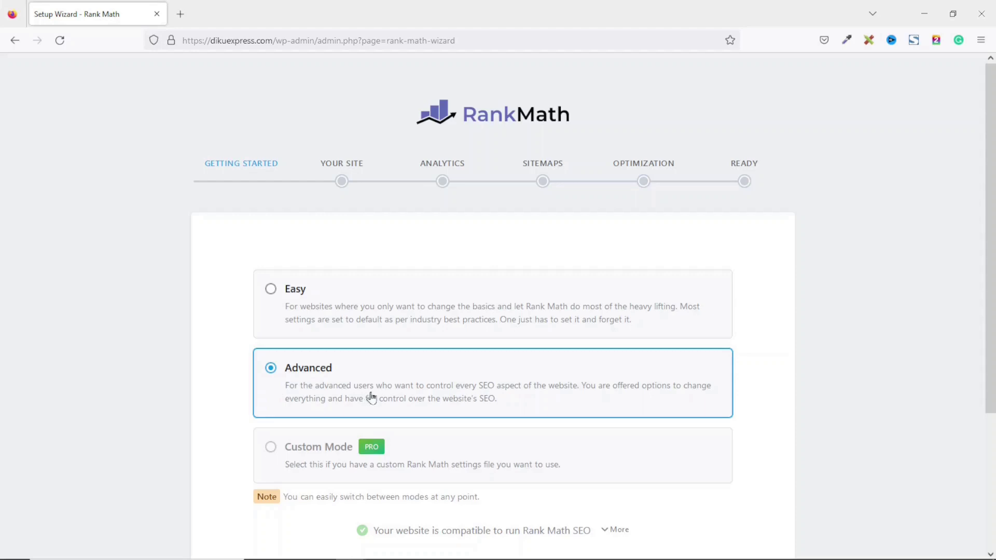
scroll(374, 396, down, 3)
- Start the wizard in Advanced mode and keep Personal Blog as the site type
click(476, 418)
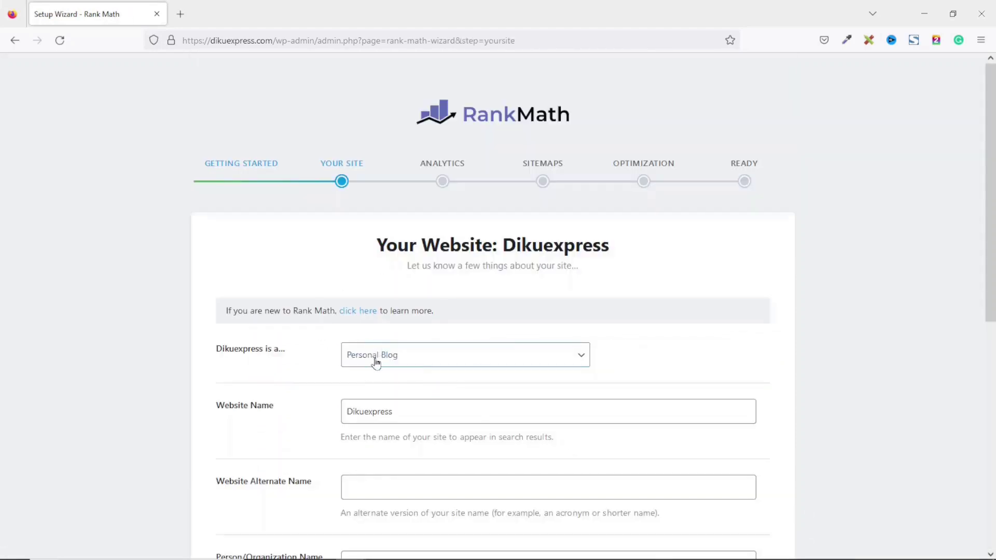
click(417, 361)
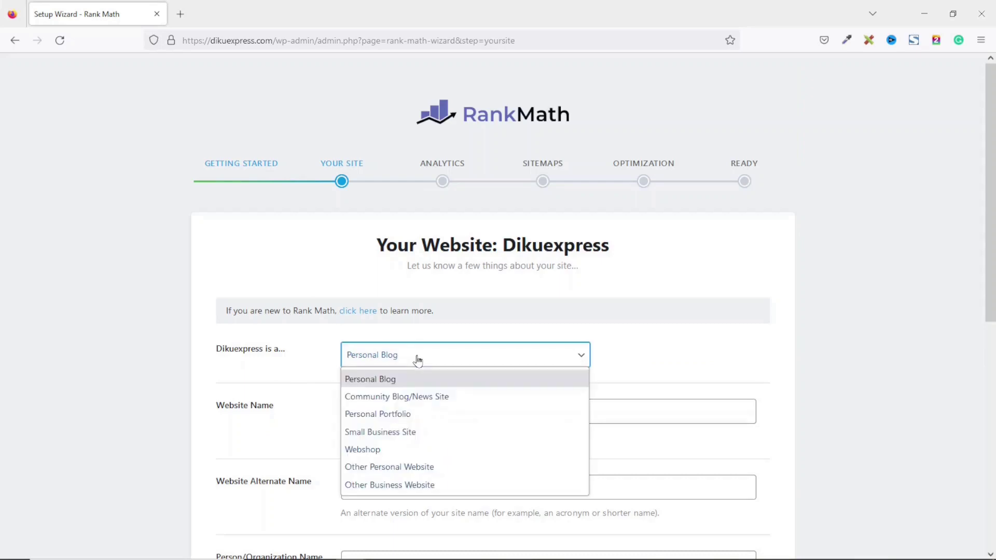
click(385, 381)
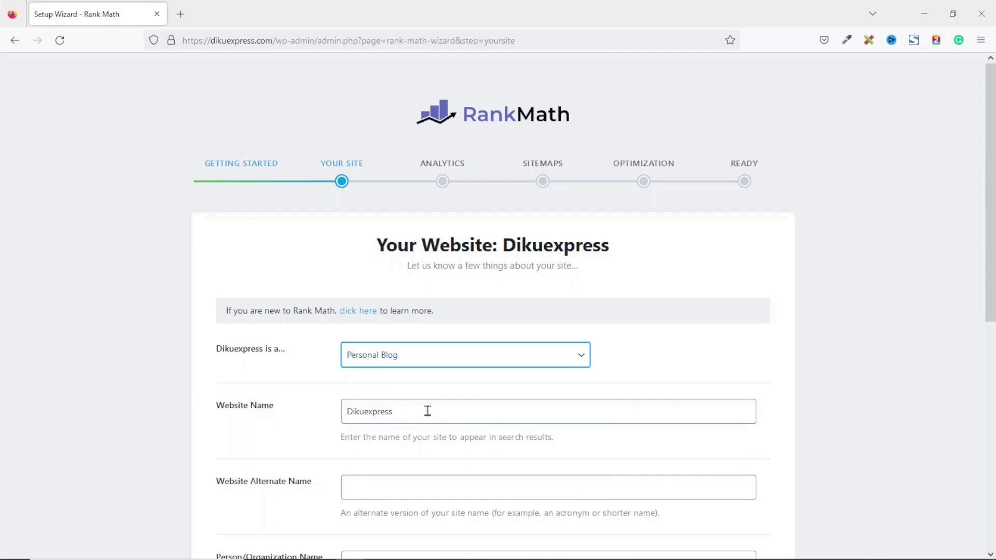
- Set the Organization Name to Dikuexpress and start adding a Logo for Google
drag(427, 411, 316, 412)
key(ctrl+c)
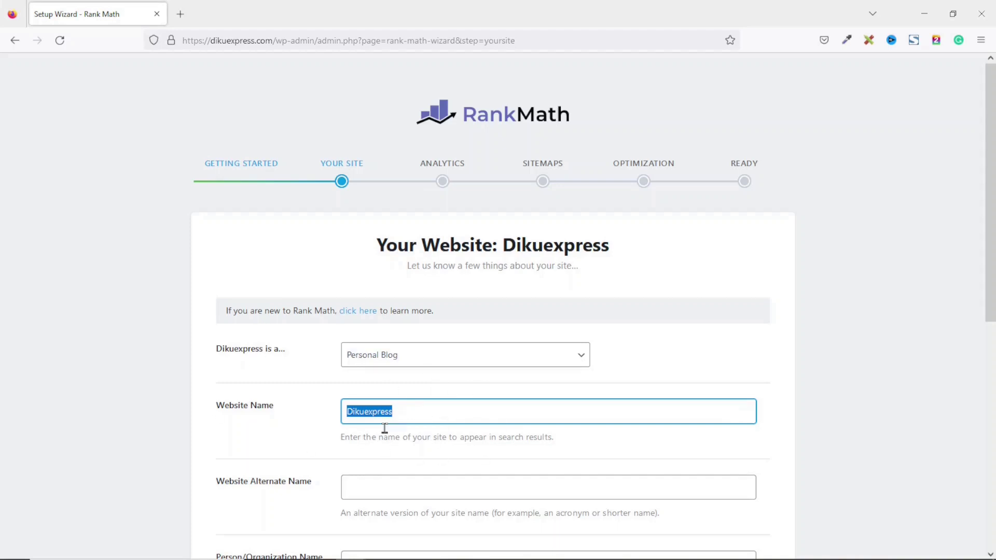
scroll(424, 400, down, 2)
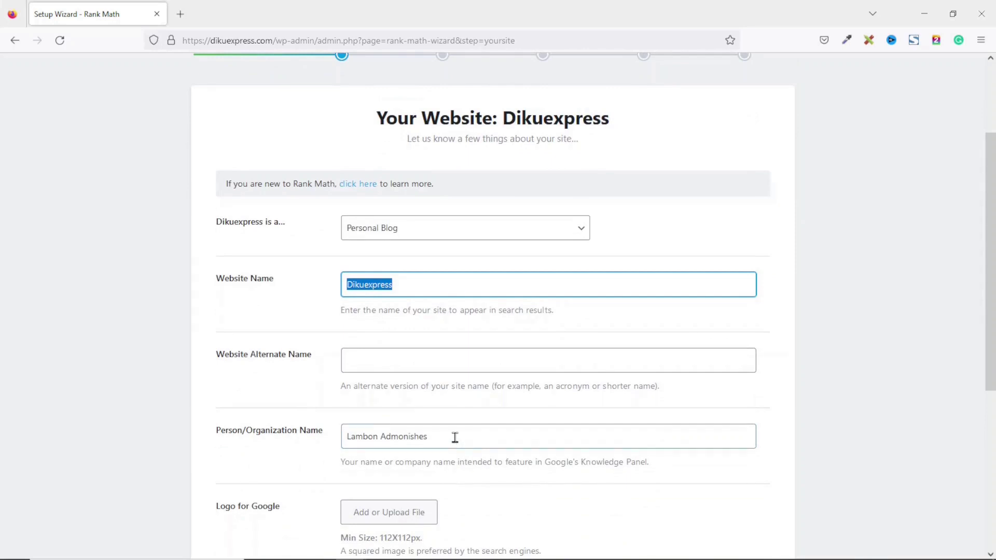
key(Tab)
key(Tab)
key(BackSpace)
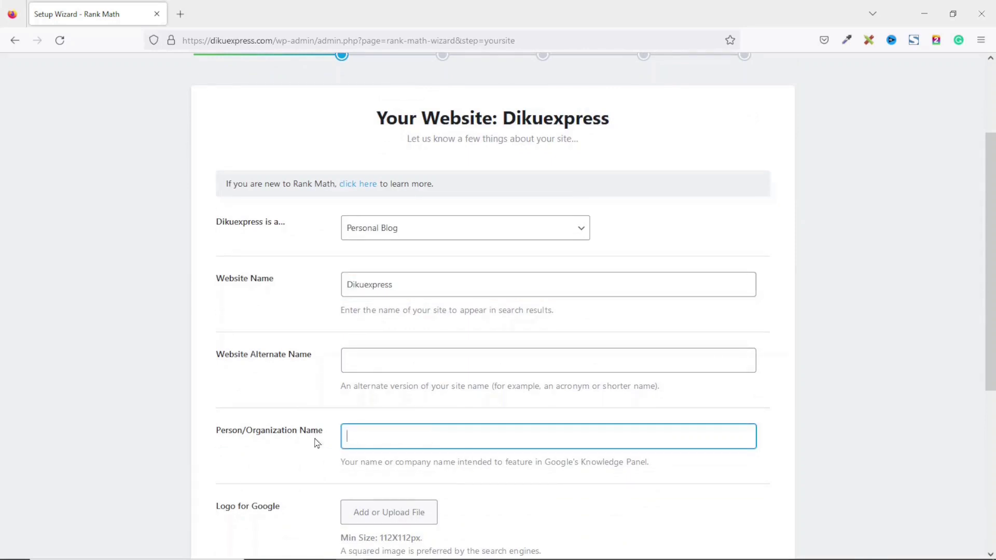
key(ctrl+v)
scroll(316, 462, down, 3)
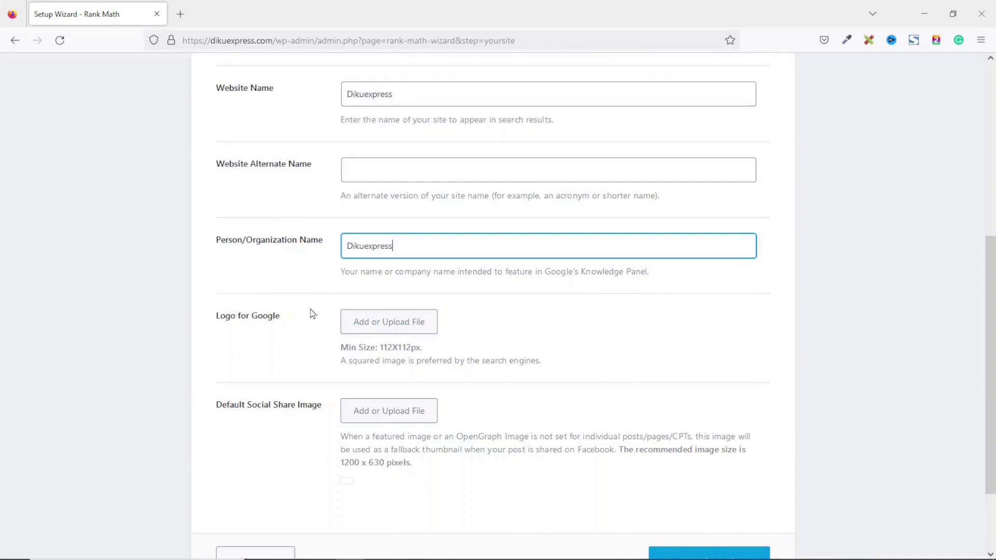
click(392, 329)
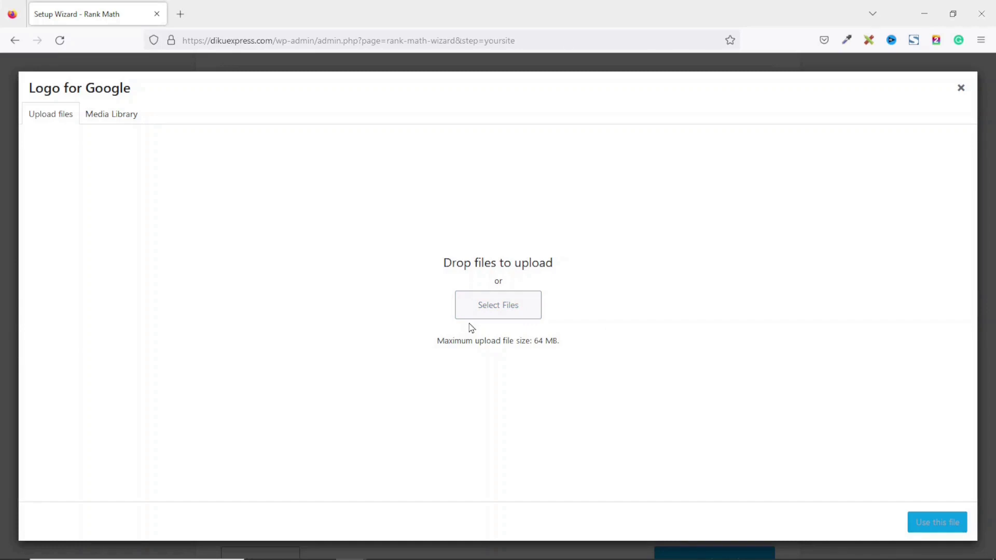
- Use the Dikuexpress logo from the Media Library as the Logo for Google
click(109, 119)
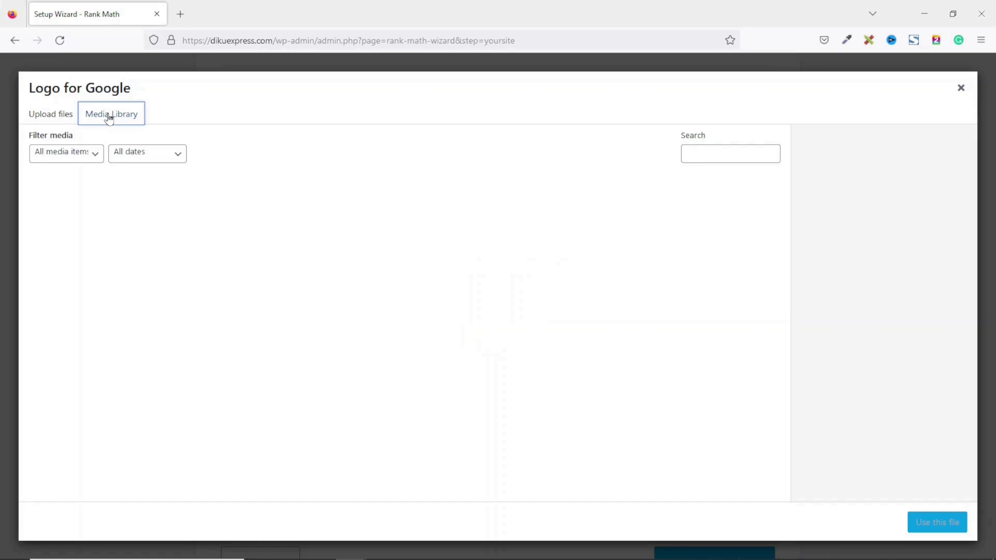
click(62, 207)
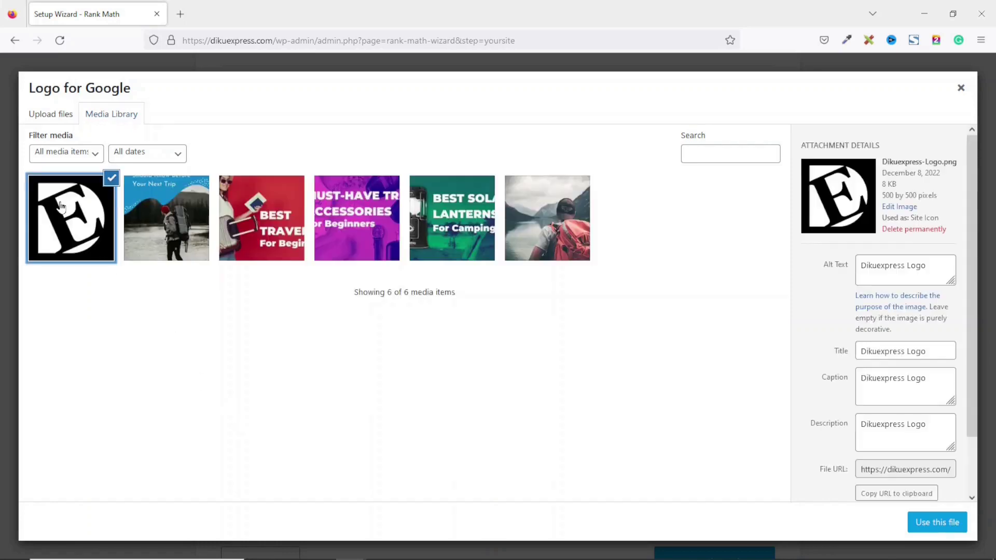
click(947, 525)
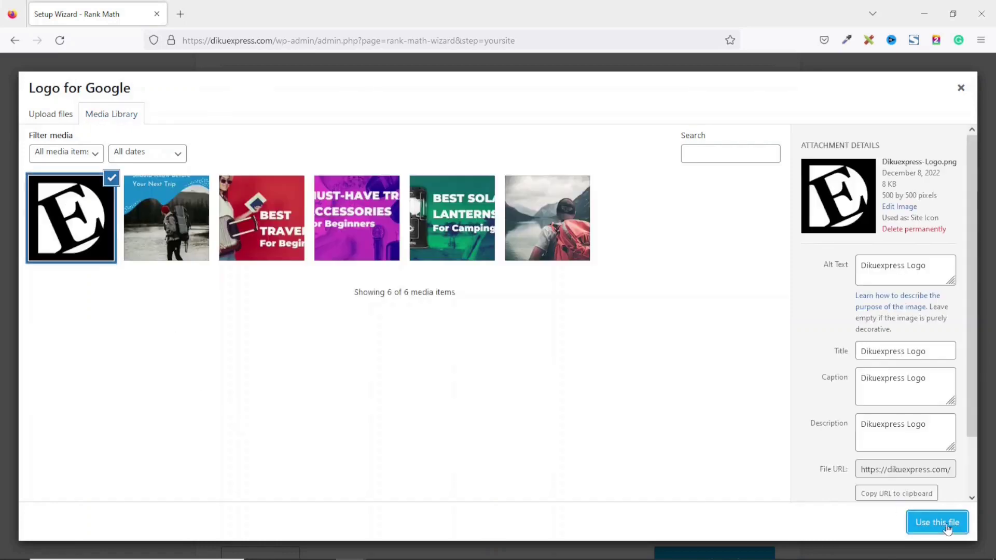
scroll(702, 393, down, 5)
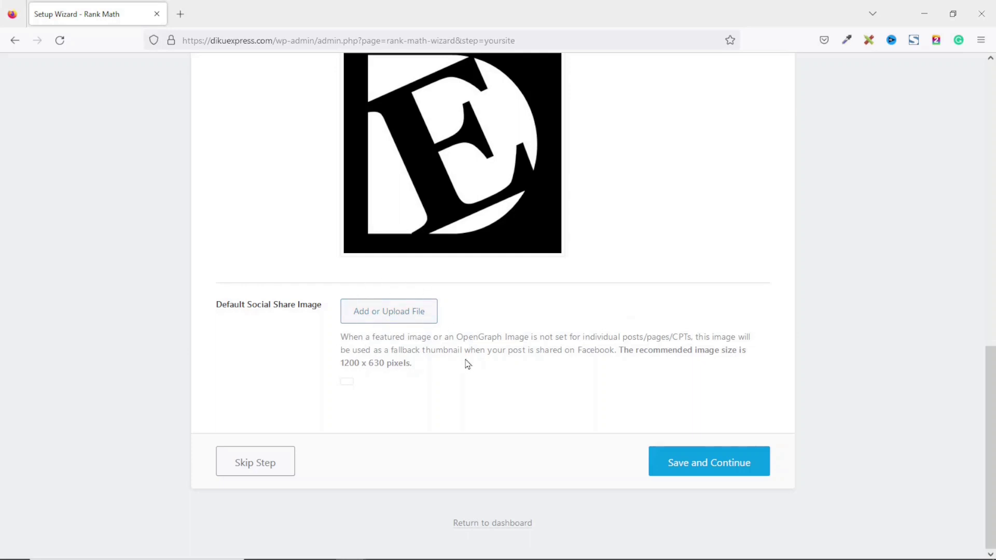
- Set the Best Travel Tips image as the default social share image and save
click(394, 320)
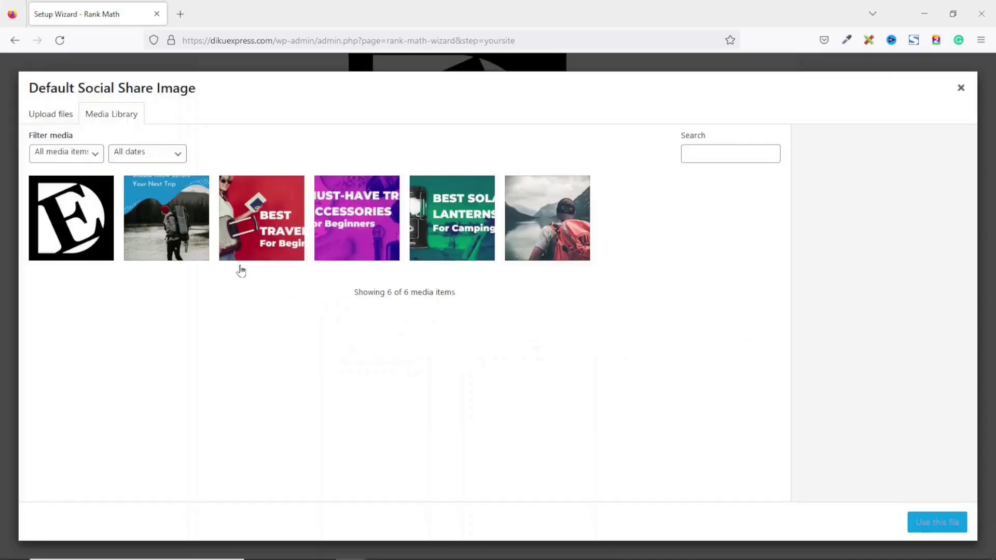
click(243, 233)
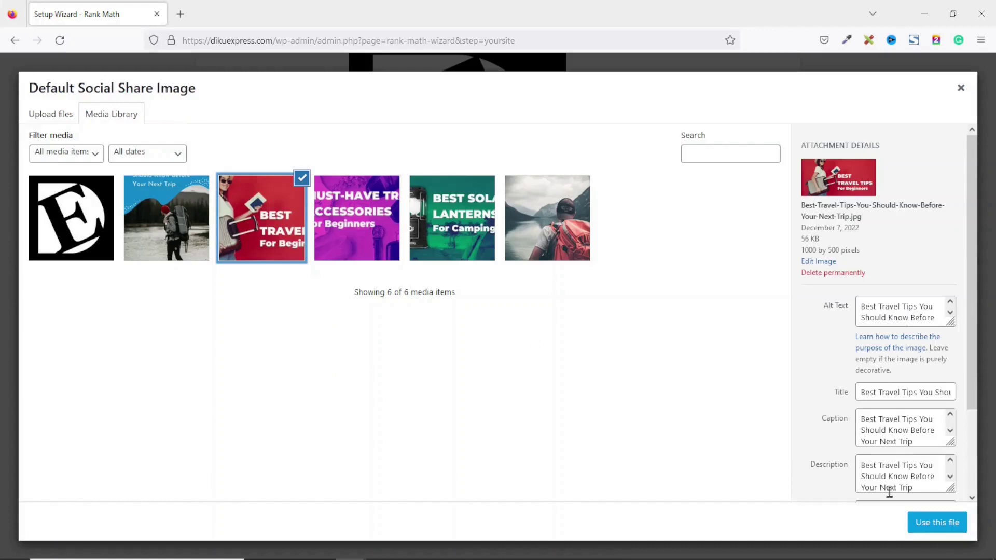
click(935, 523)
scroll(723, 443, down, 3)
click(699, 473)
click(728, 471)
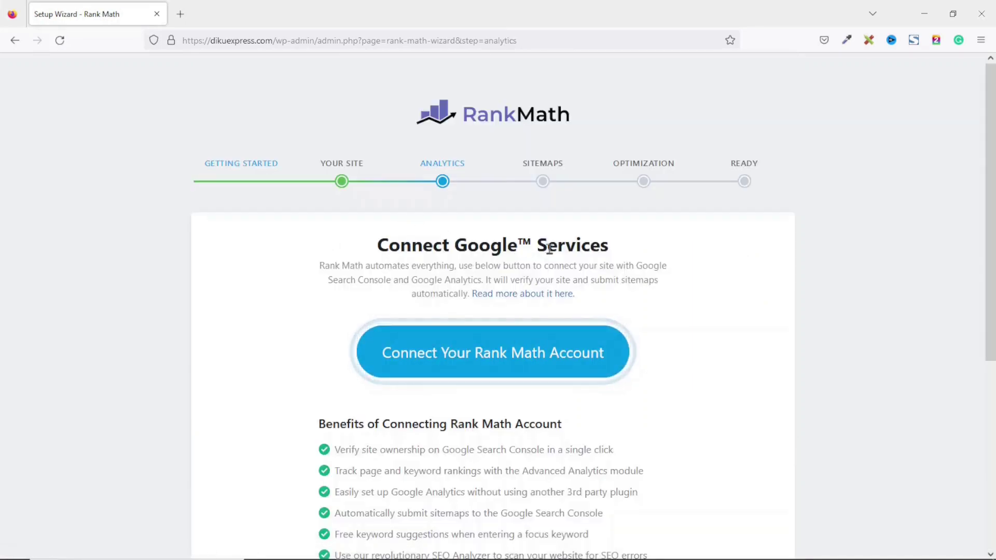
- Choose Connect Your Rank Math Account on the Connect Google Services step
click(485, 354)
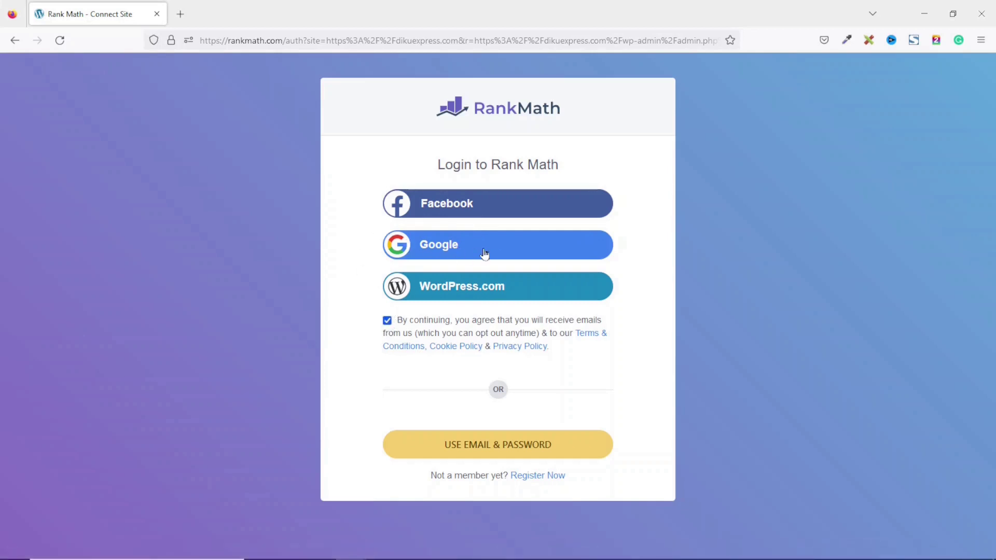
- Log in to Rank Math with Google, activate the free plan, and grant Google access
click(462, 247)
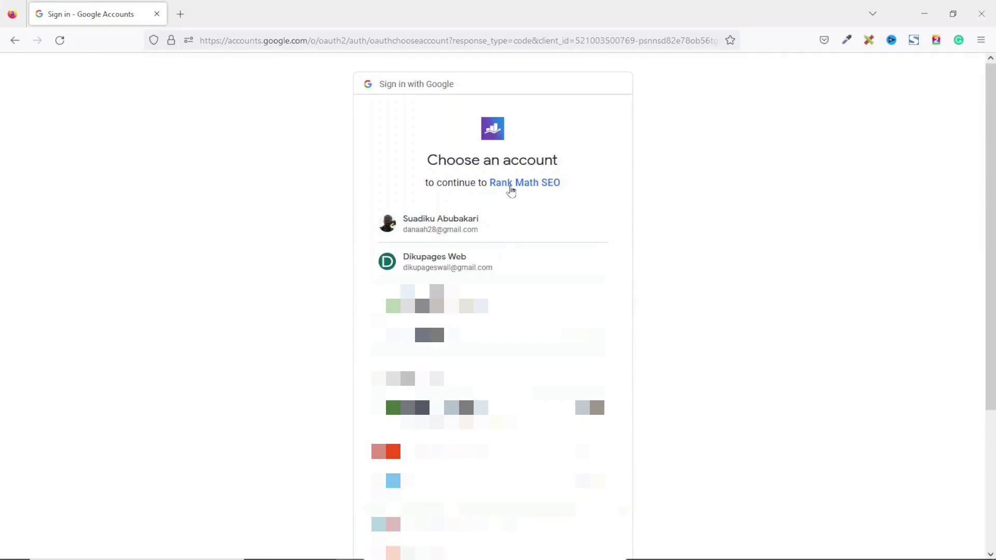
click(432, 257)
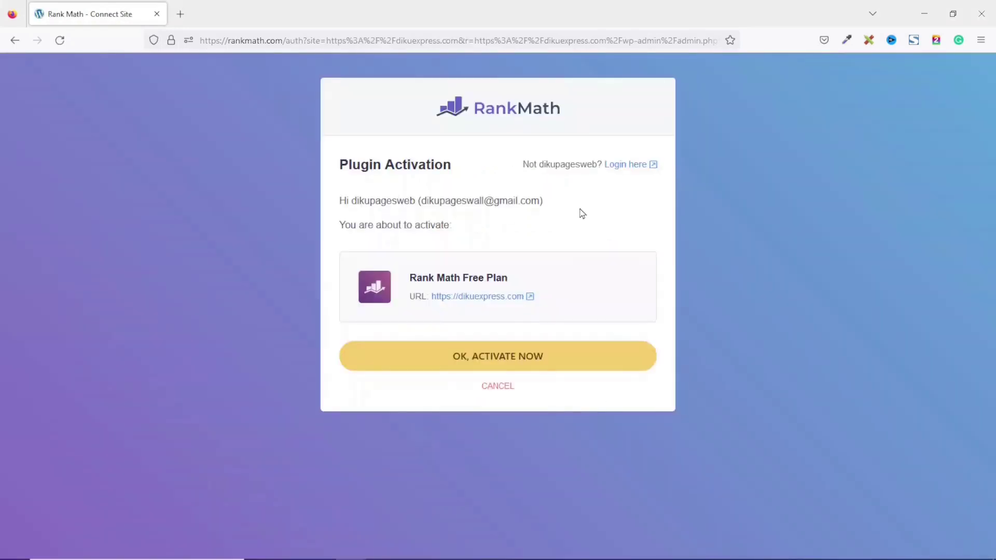
click(483, 368)
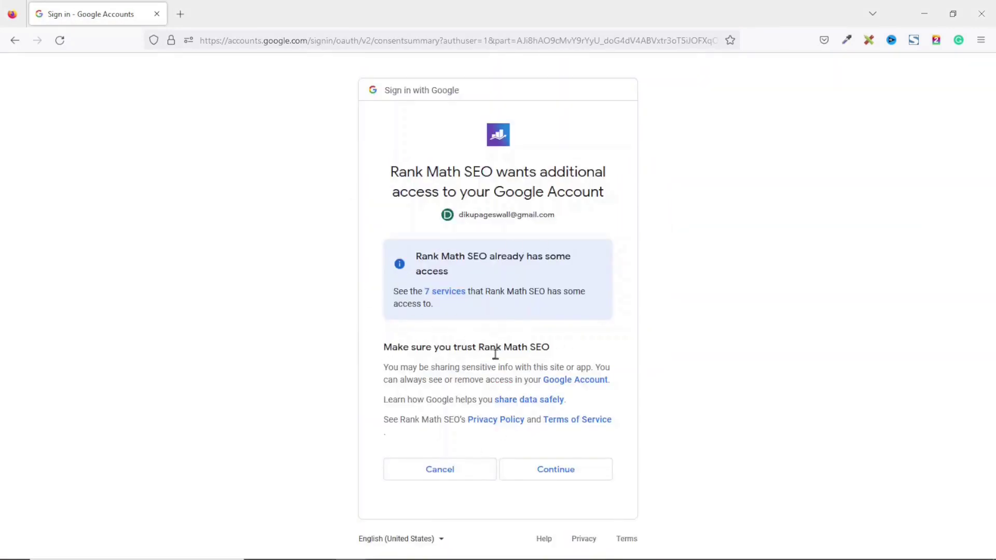
click(565, 472)
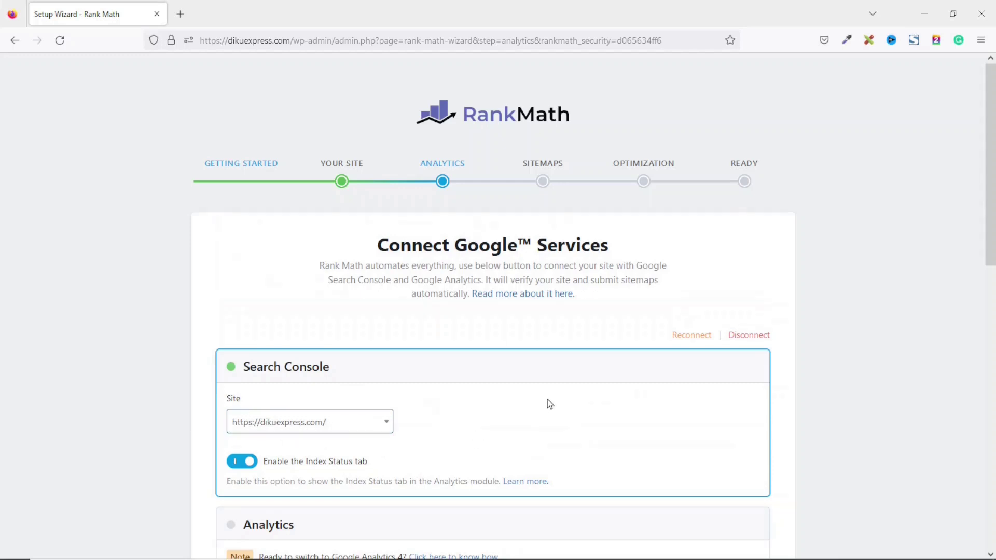
- Accept the default Analytics and Sitemap settings in the wizard
scroll(549, 403, down, 5)
scroll(549, 403, down, 5)
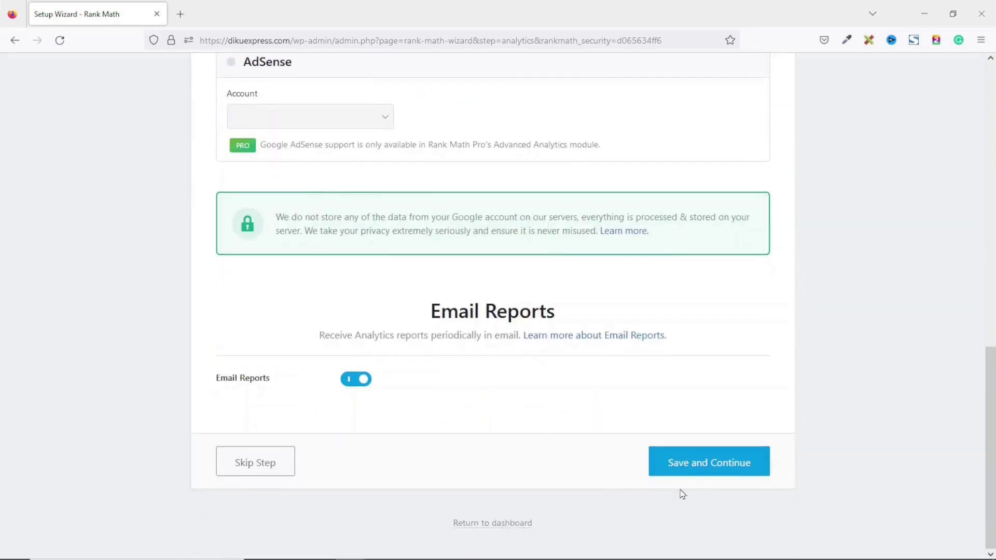
click(701, 473)
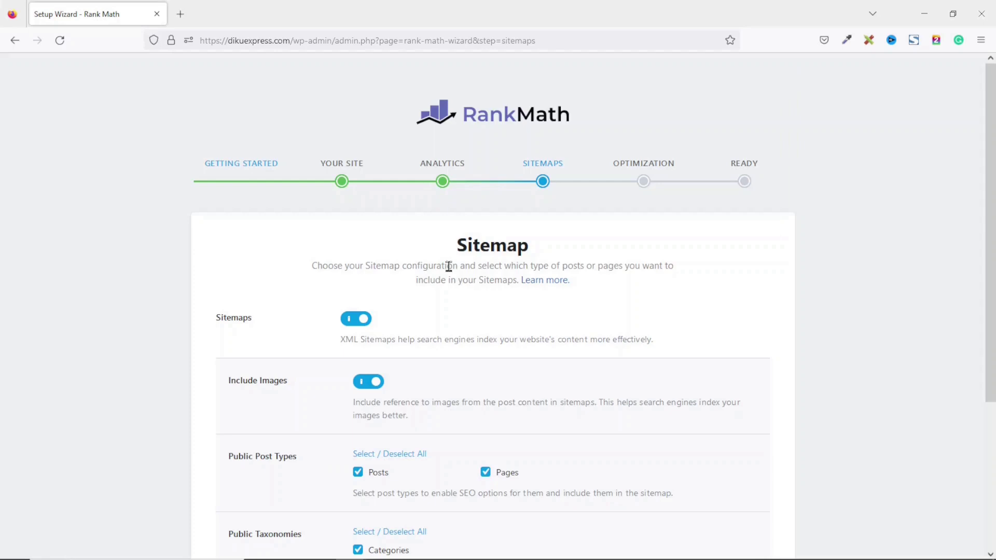
scroll(354, 379, down, 4)
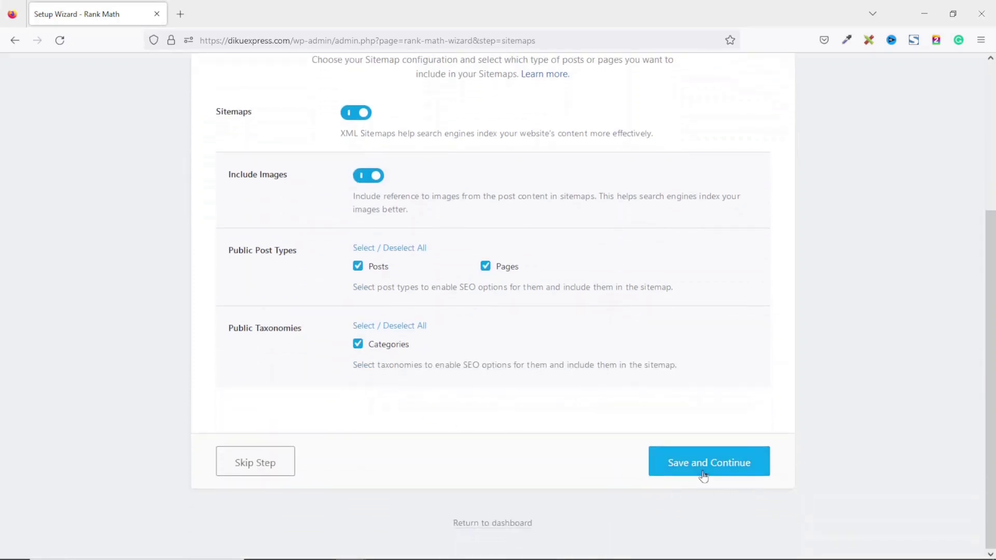
click(706, 469)
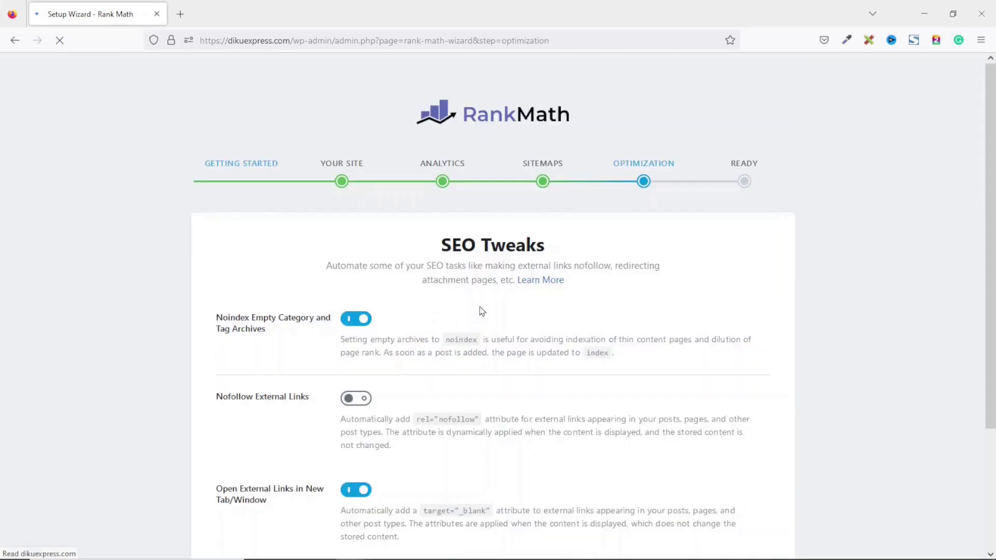
- Enable Nofollow External Links in SEO Tweaks and save
click(359, 403)
scroll(394, 311, down, 3)
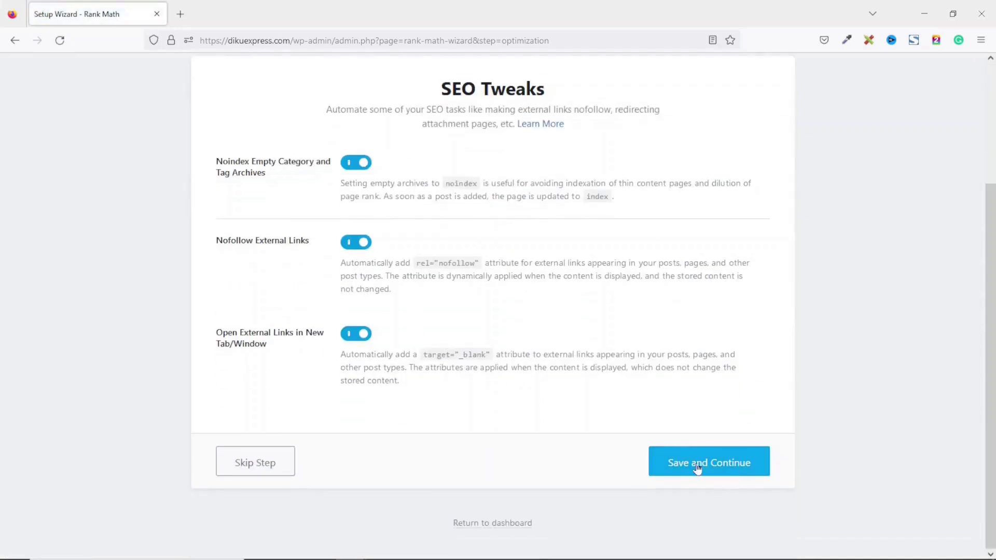
click(707, 467)
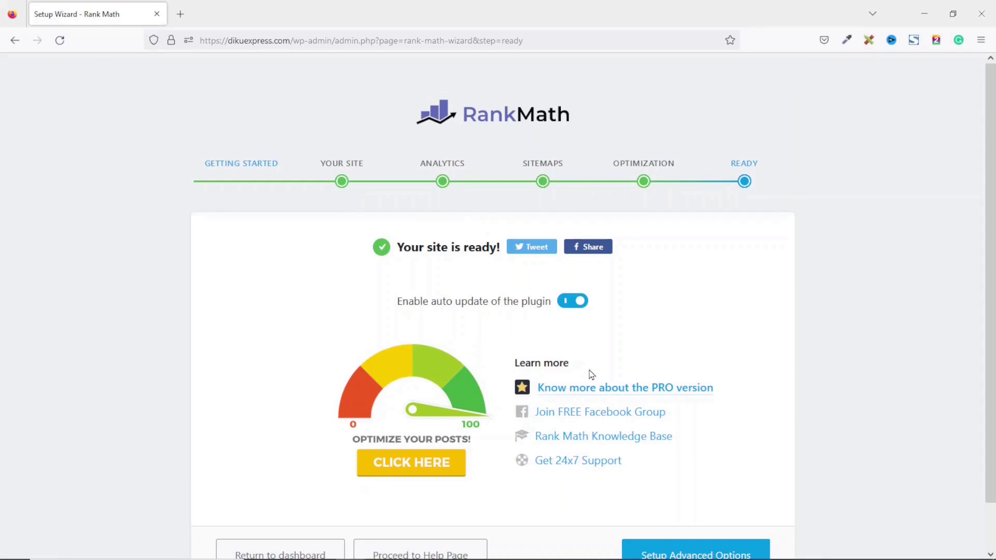
- Enter Setup Advanced Options and save the default Role Manager capabilities
scroll(526, 344, down, 1)
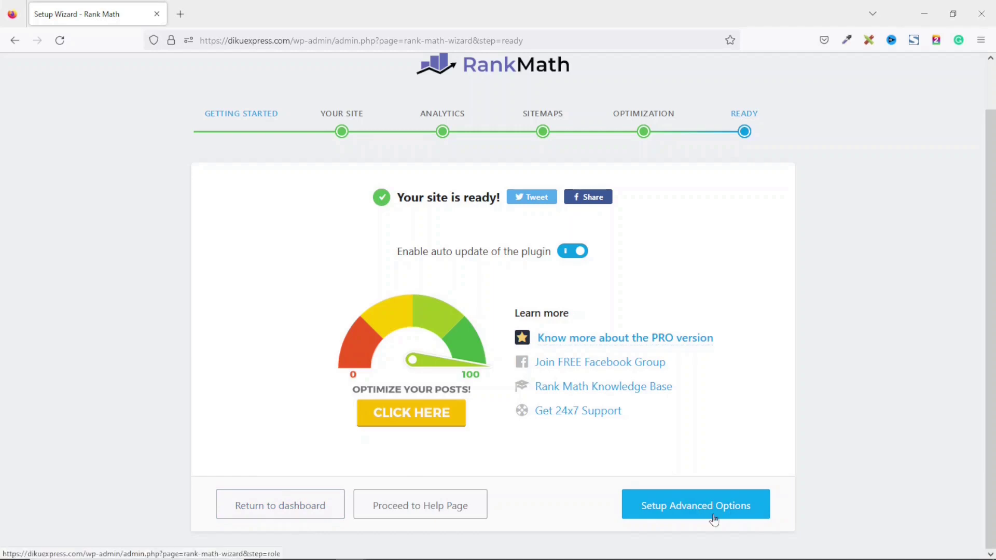
click(697, 512)
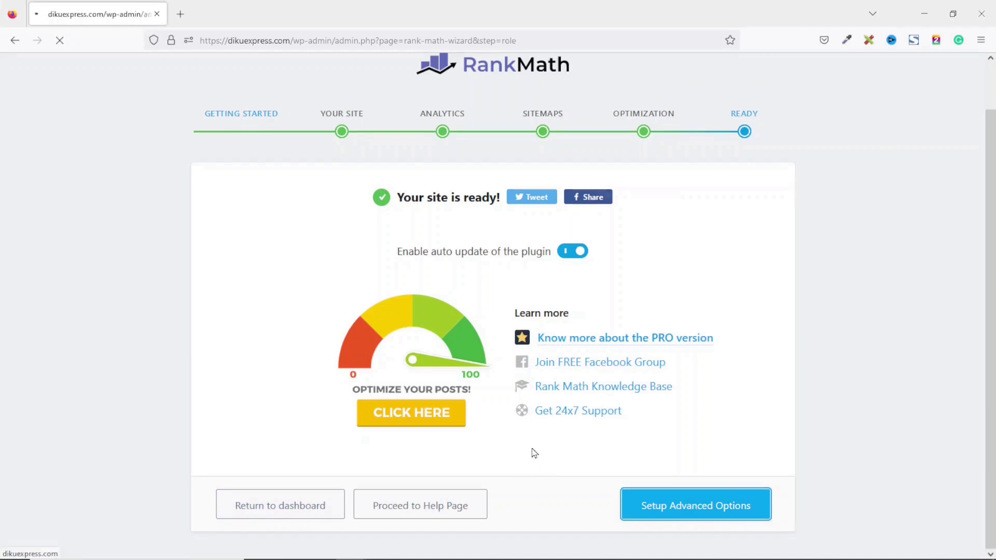
scroll(621, 260, down, 6)
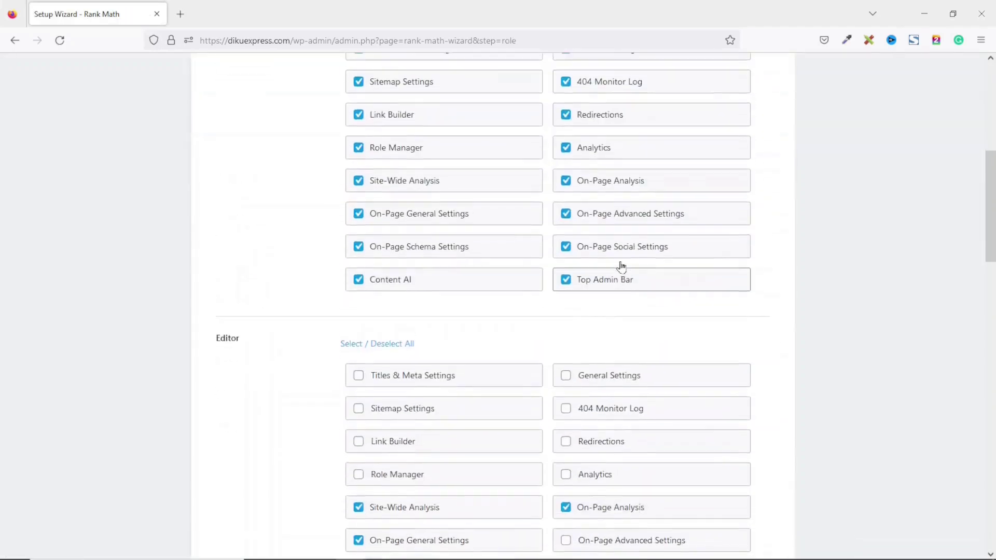
scroll(620, 266, up, 3)
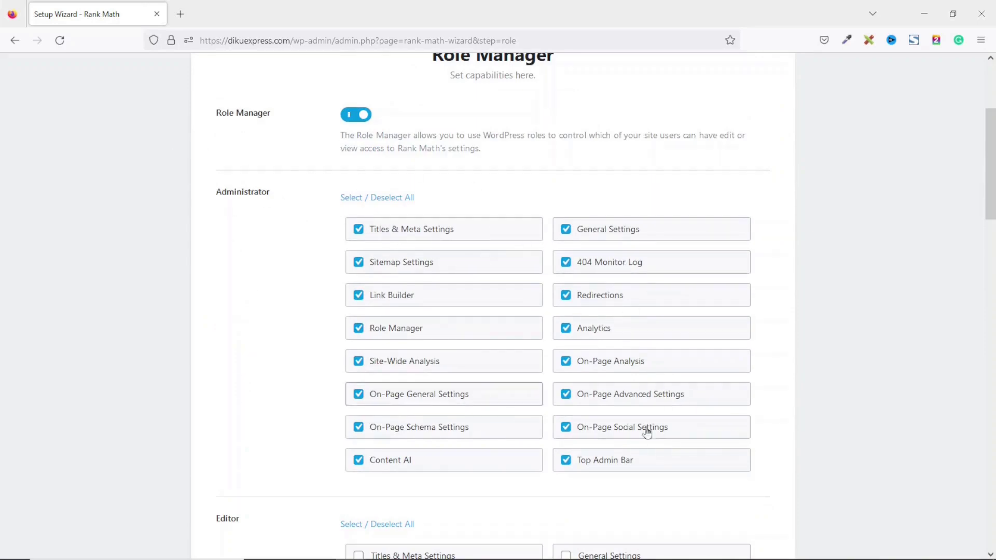
scroll(659, 364, down, 5)
scroll(662, 364, down, 10)
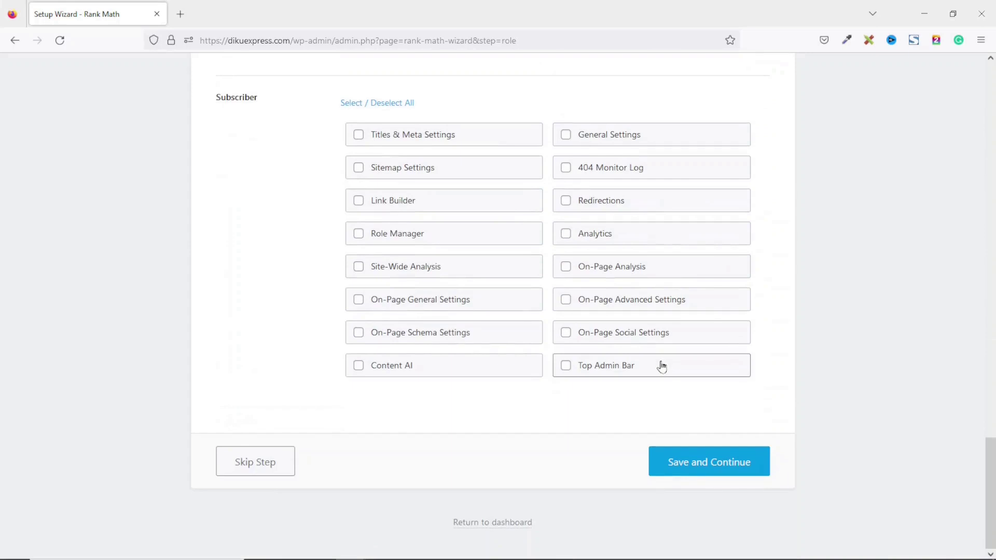
click(710, 470)
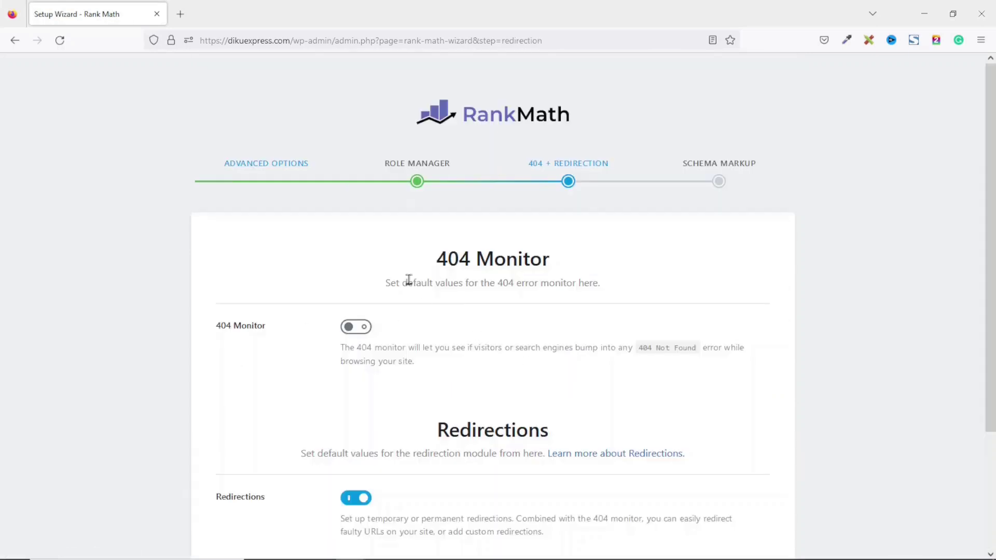
- Turn on the 404 Monitor, then save it and the Blog Post/Article schema defaults
click(362, 332)
scroll(411, 389, down, 3)
click(712, 469)
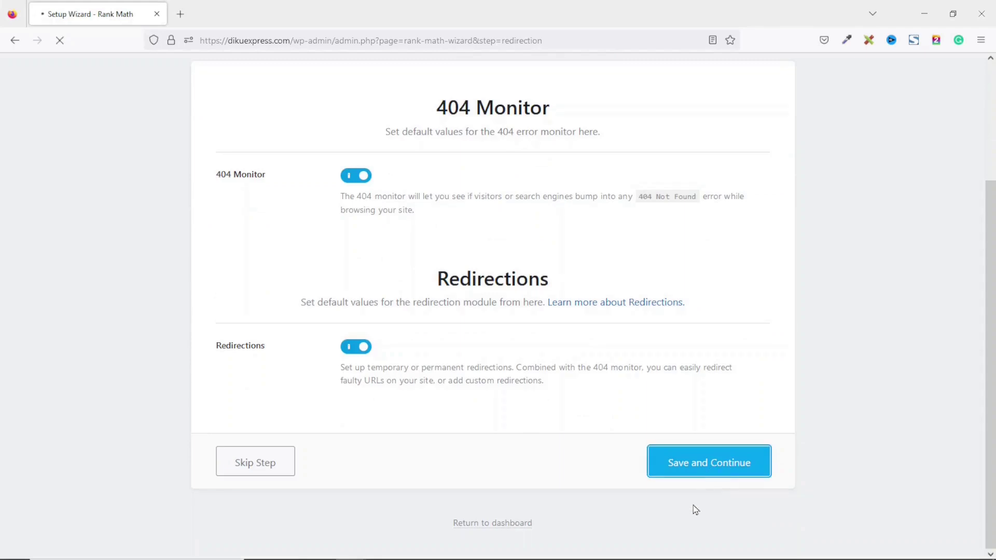
scroll(552, 284, down, 5)
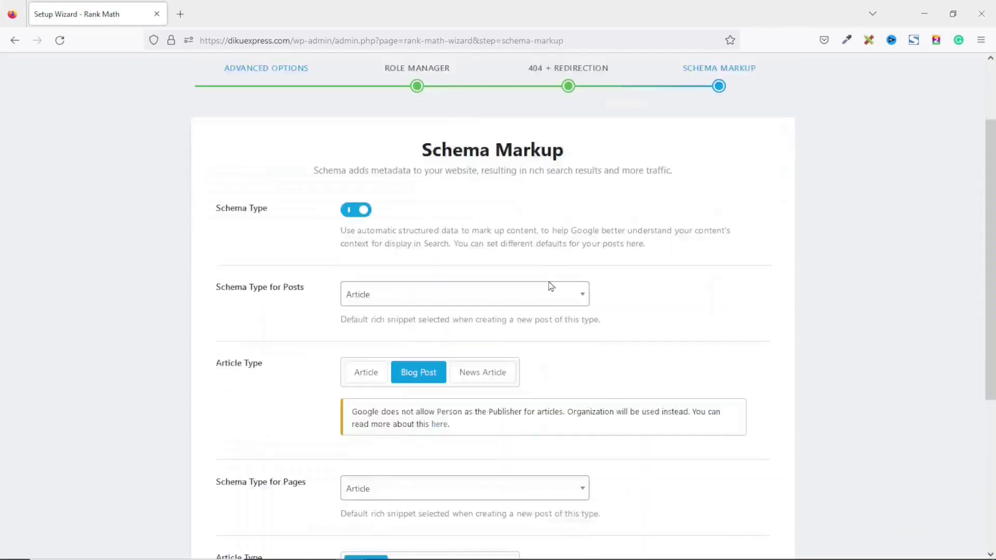
click(710, 467)
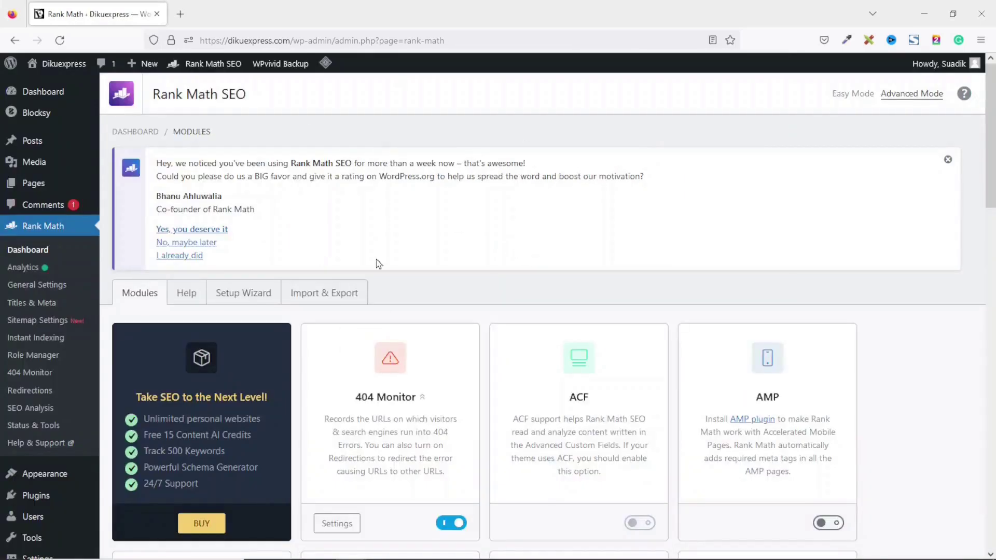
- Switch on the Local SEO module card in Rank Math's Modules dashboard
scroll(573, 229, down, 10)
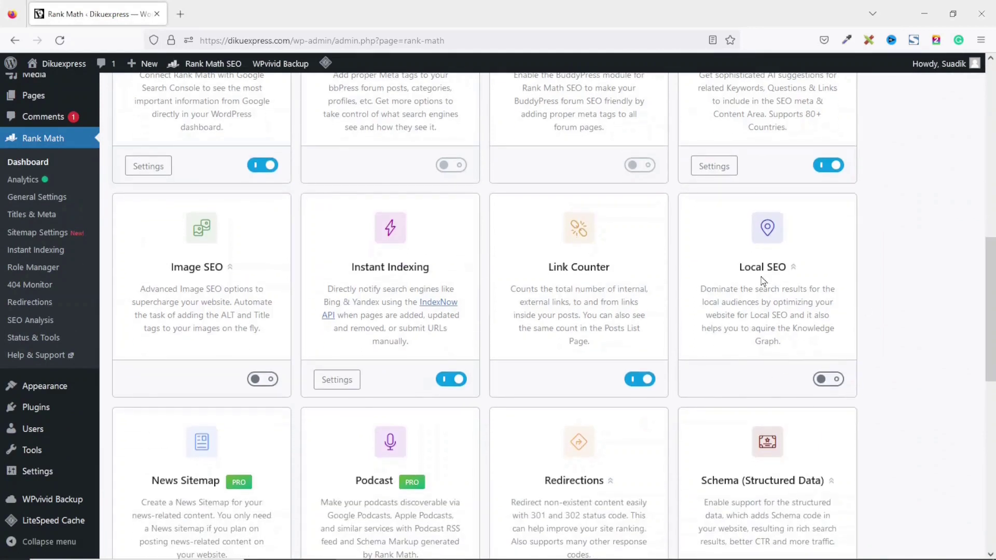
click(821, 380)
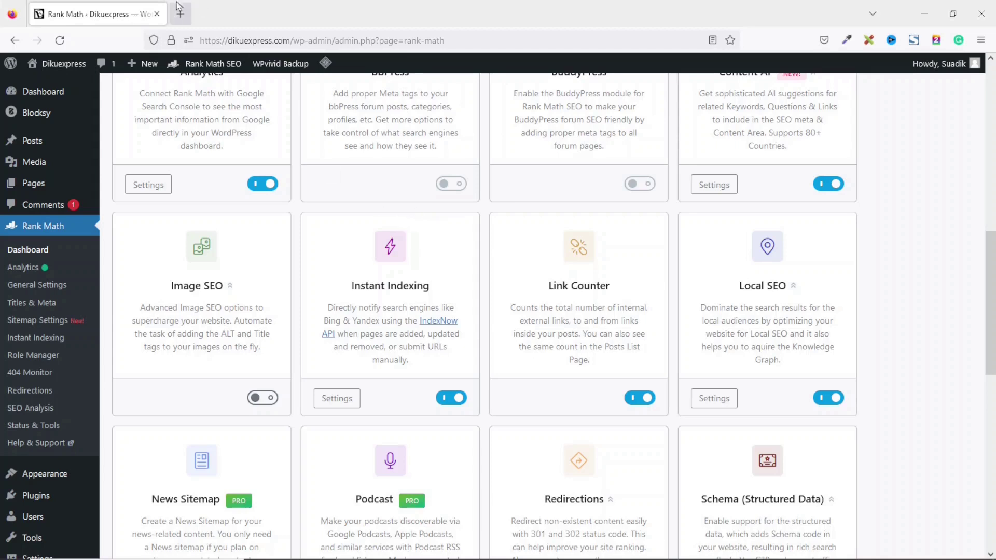
- In a new tab, search for 'google search console' and start using Search Console
click(180, 16)
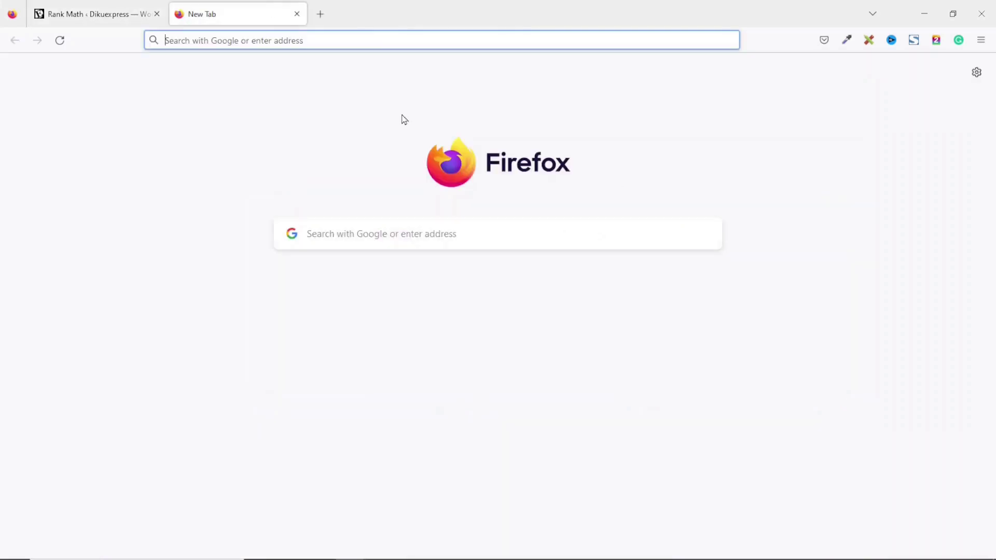
text(google search console)
key(Return)
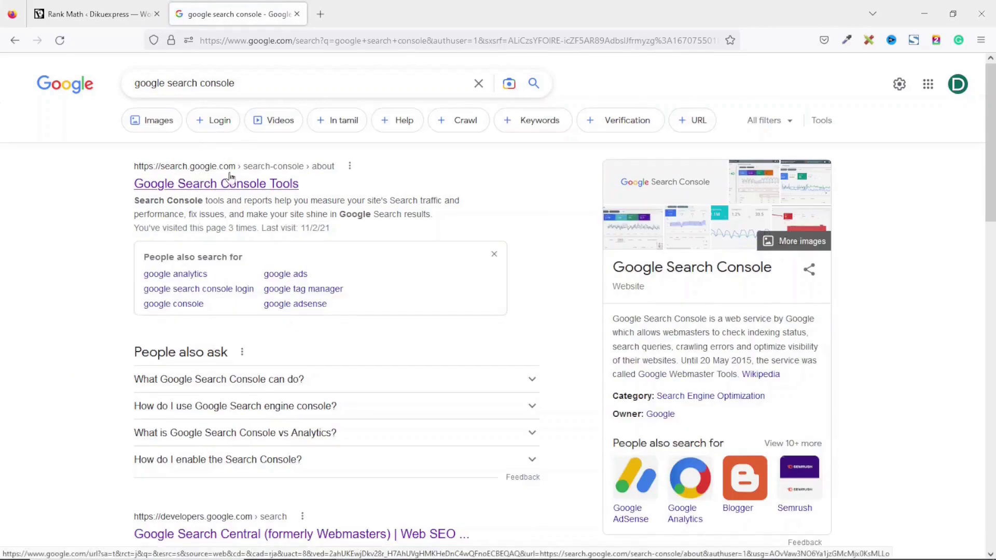
click(217, 184)
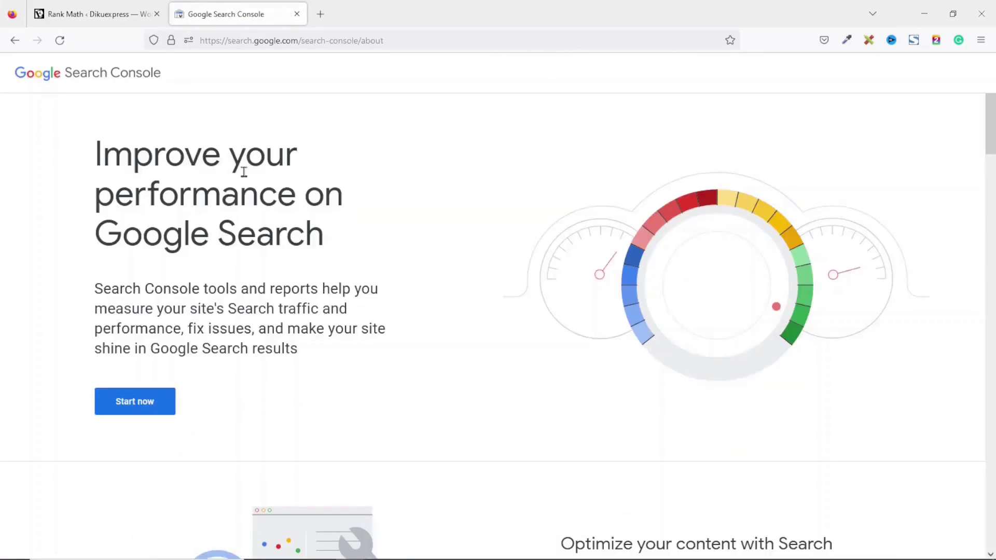
click(134, 404)
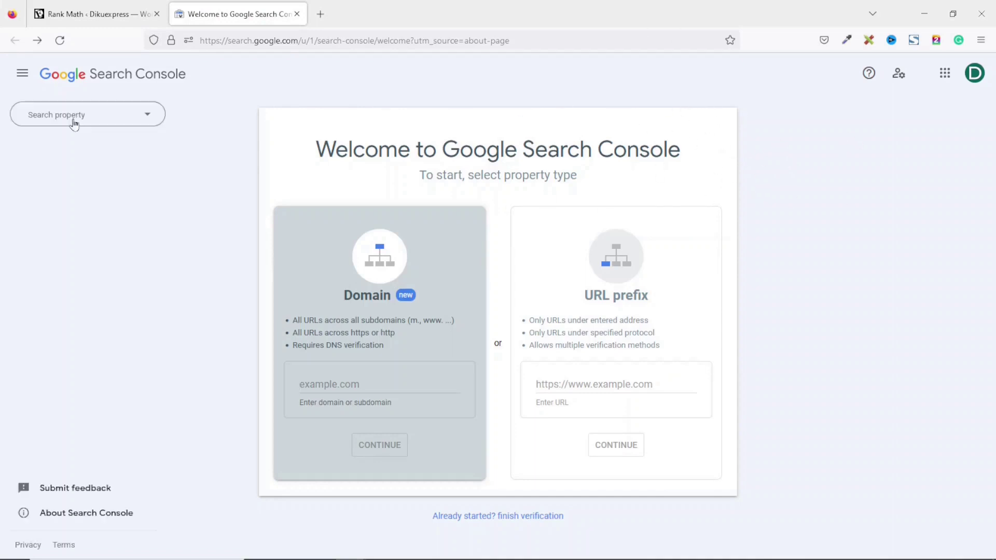
- Switch to the dikuexpress.com property and view its Sitemaps report
click(87, 120)
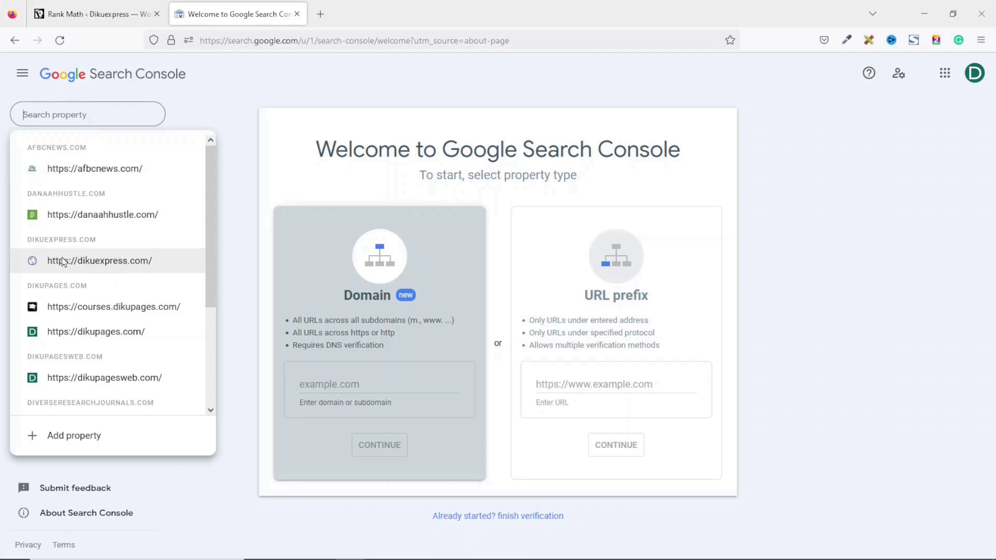
click(101, 261)
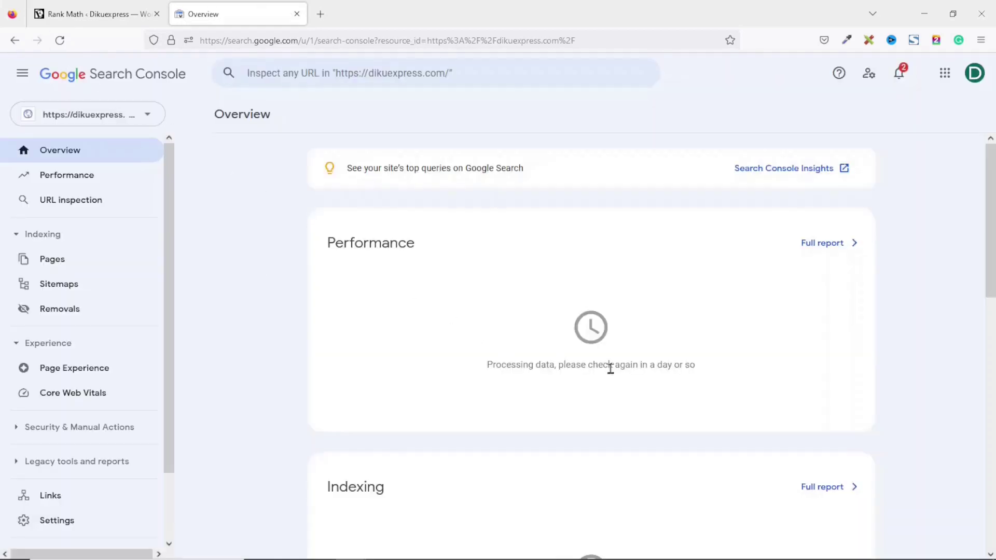
scroll(609, 365, down, 6)
scroll(615, 365, up, 10)
click(63, 289)
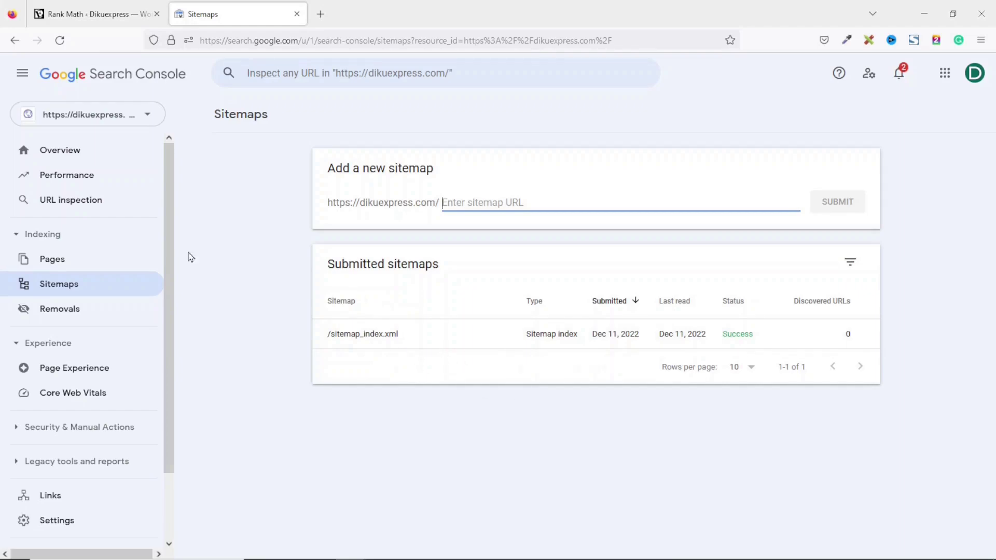
click(85, 19)
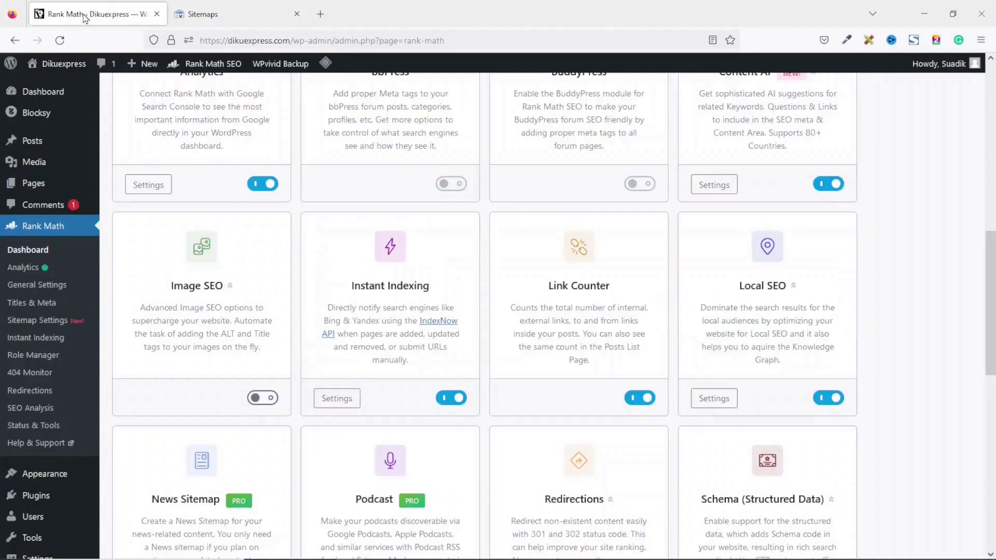
scroll(67, 171, up, 3)
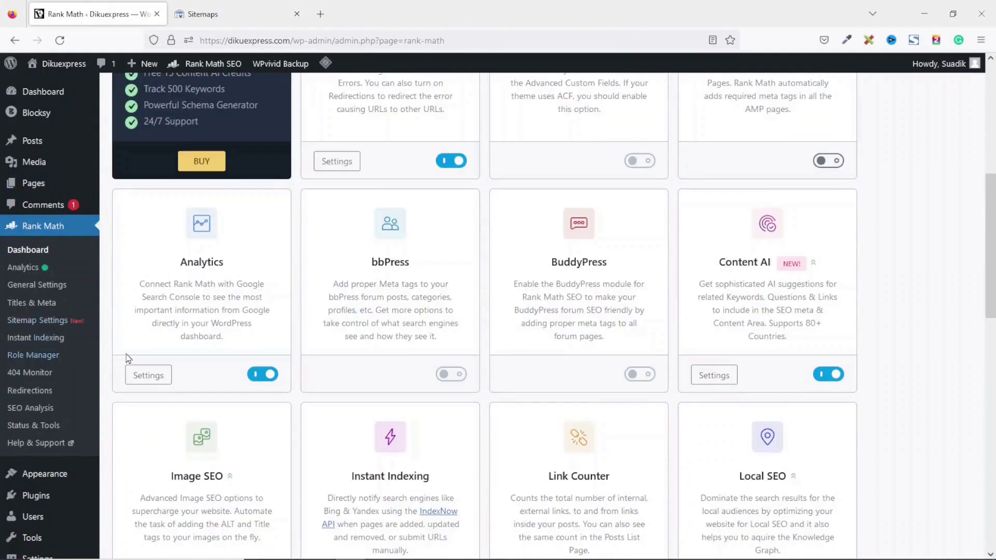
click(48, 325)
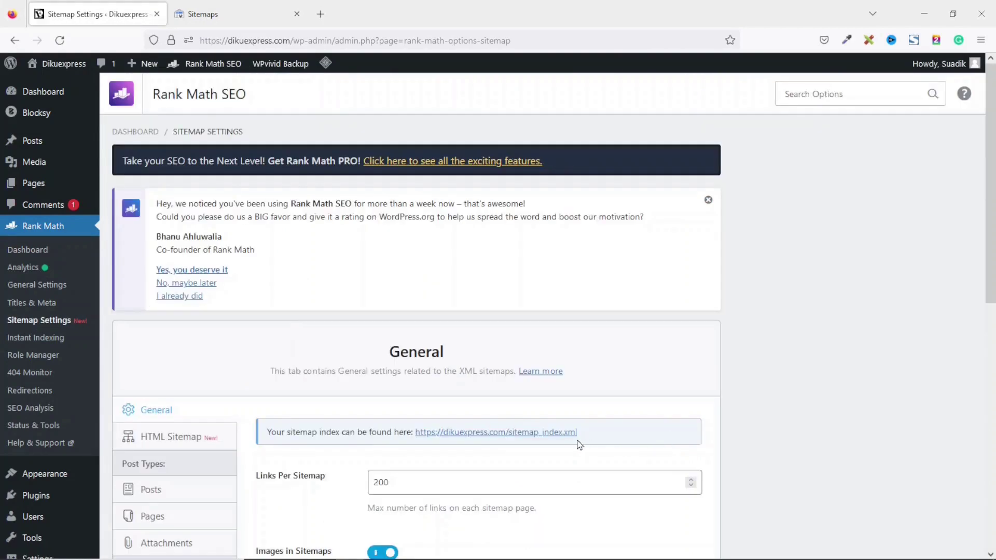
drag(580, 444, 418, 447)
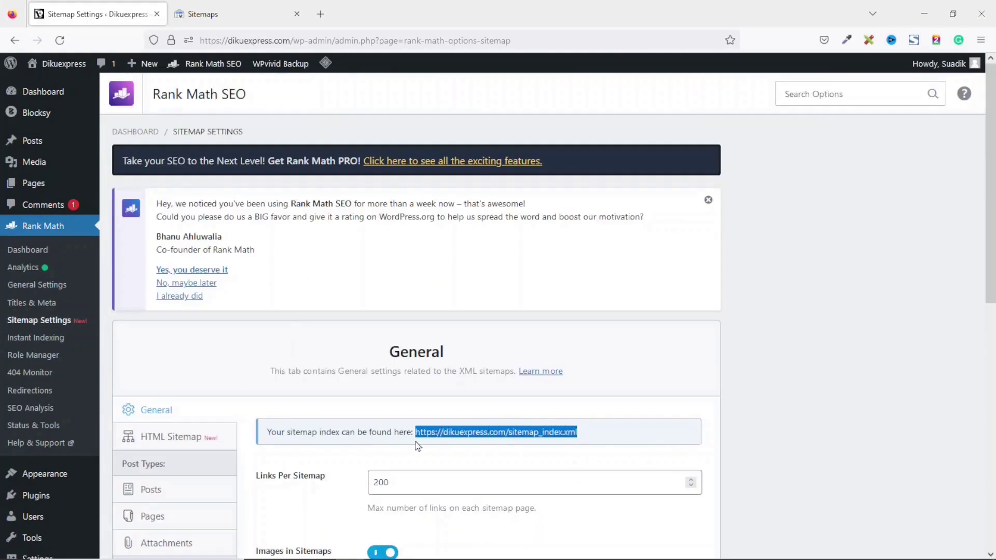
right_click(469, 437)
click(486, 279)
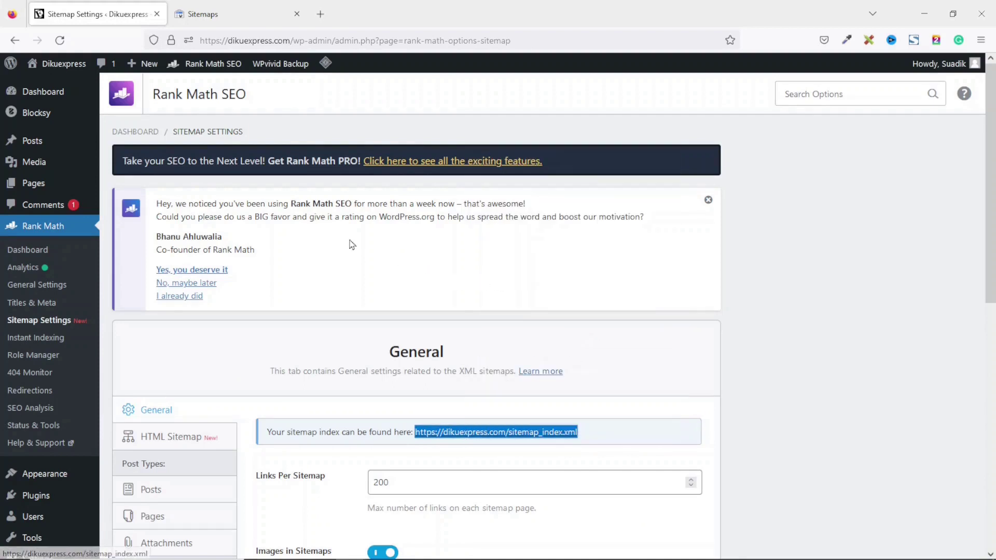
click(211, 15)
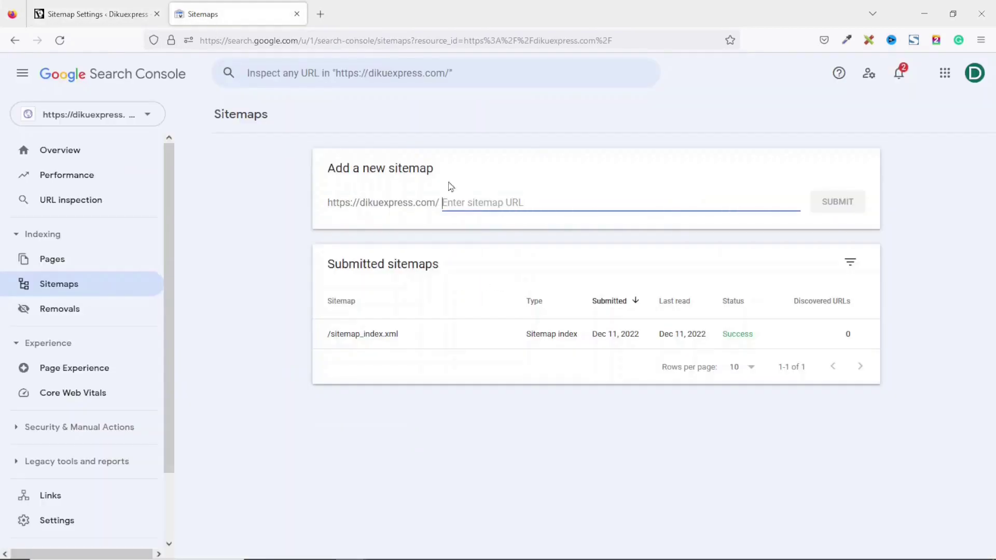
- Paste and submit the sitemap_index.xml URL, dismiss the confirmation, then view Performance
key(ctrl+v)
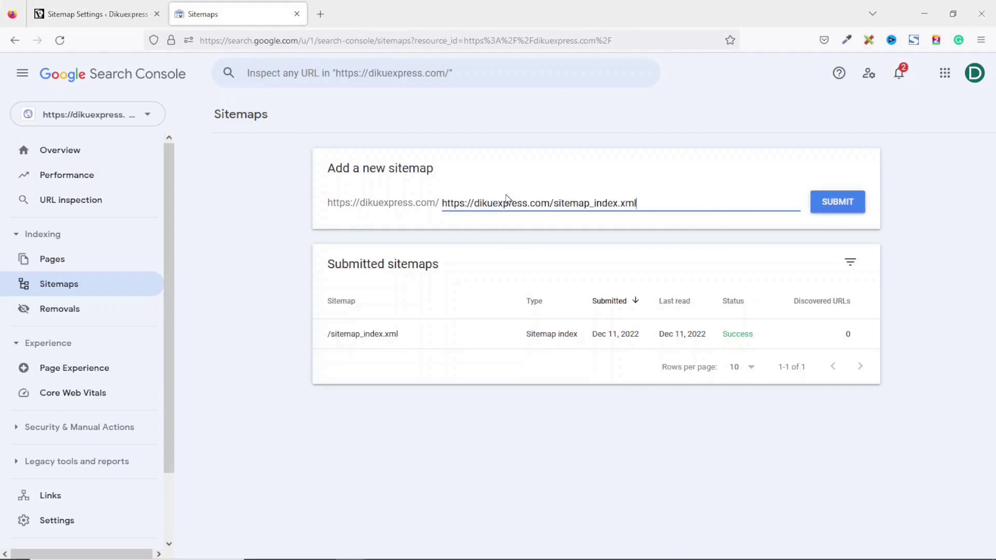
click(855, 203)
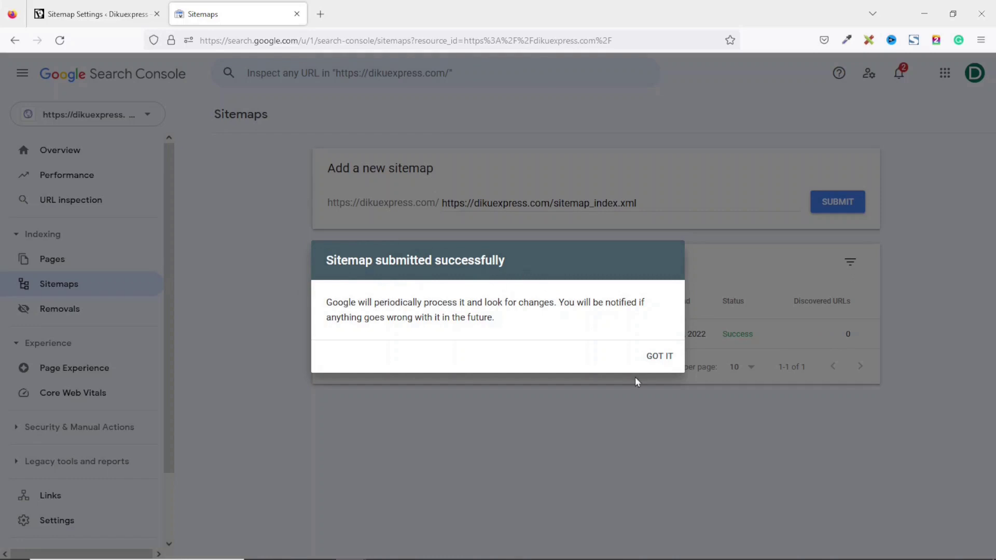
click(657, 357)
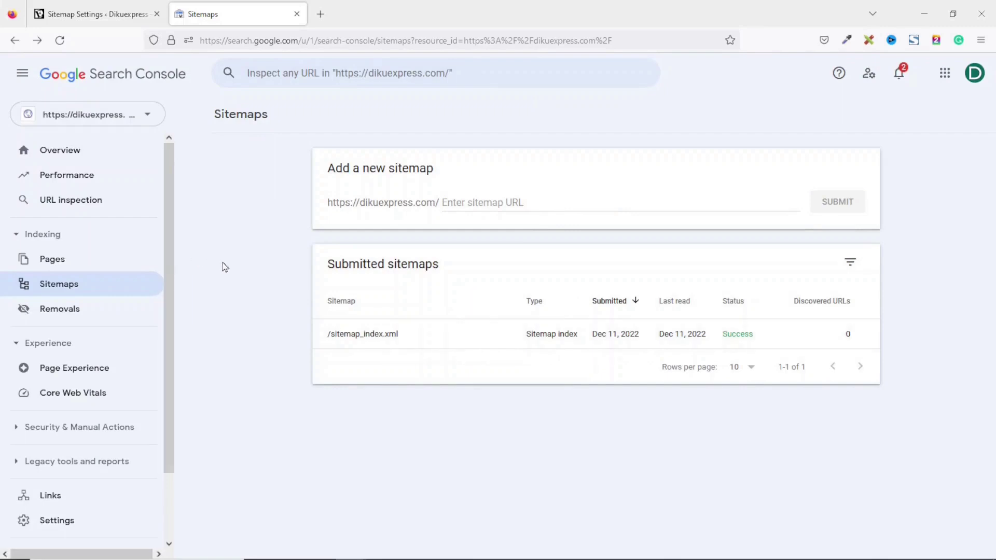
click(52, 176)
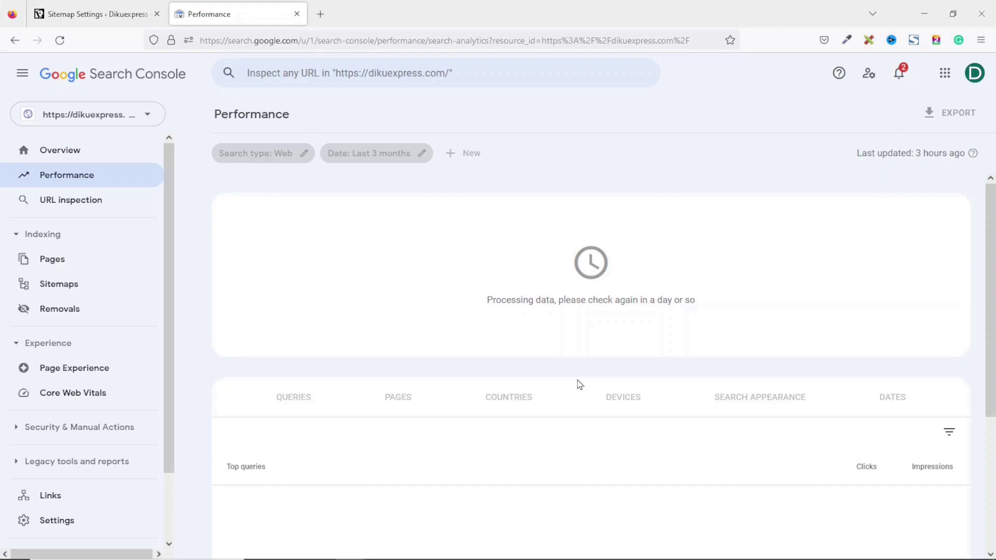
- Close the Performance tab, go to the WordPress Dashboard, and dismiss the Rank Math rating notice
click(297, 14)
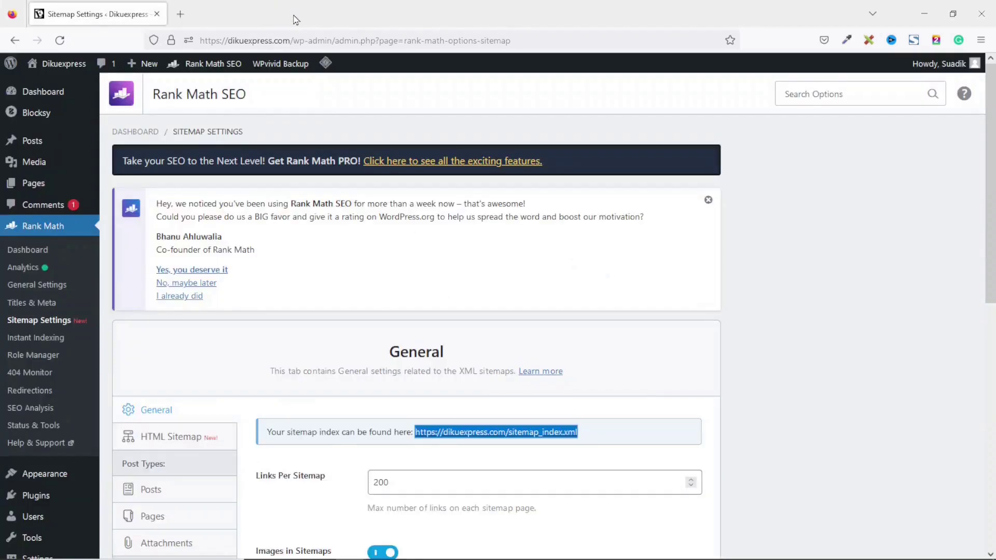
click(45, 98)
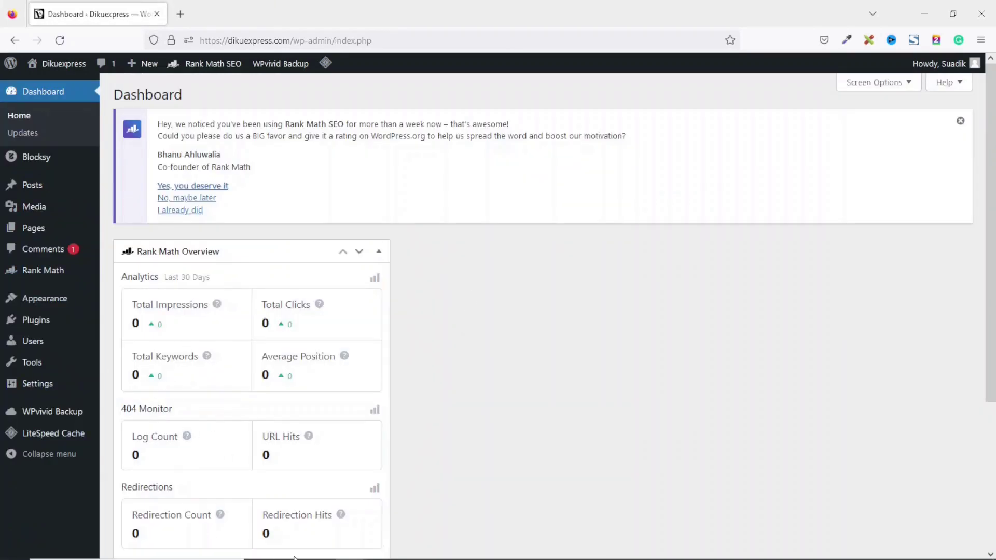
click(961, 121)
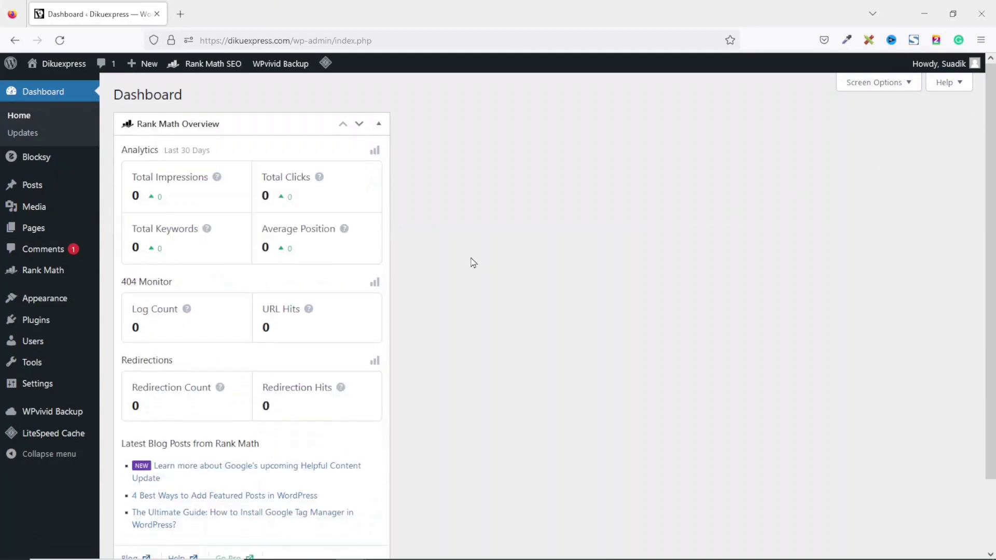